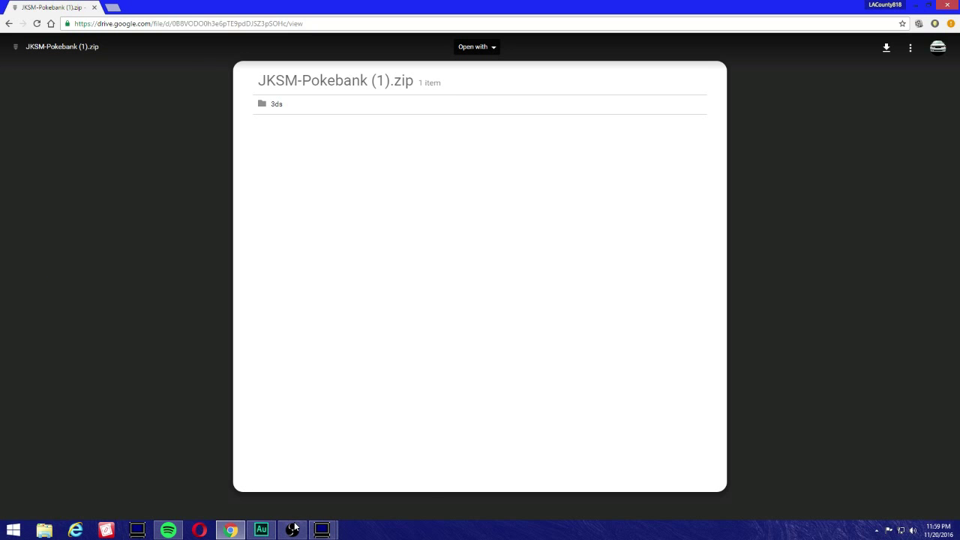
Bring the 3DS signal viewer windows forward, minimize the browser and move the main viewer window slightly higher on the desktop.
click(323, 531)
click(300, 488)
click(323, 531)
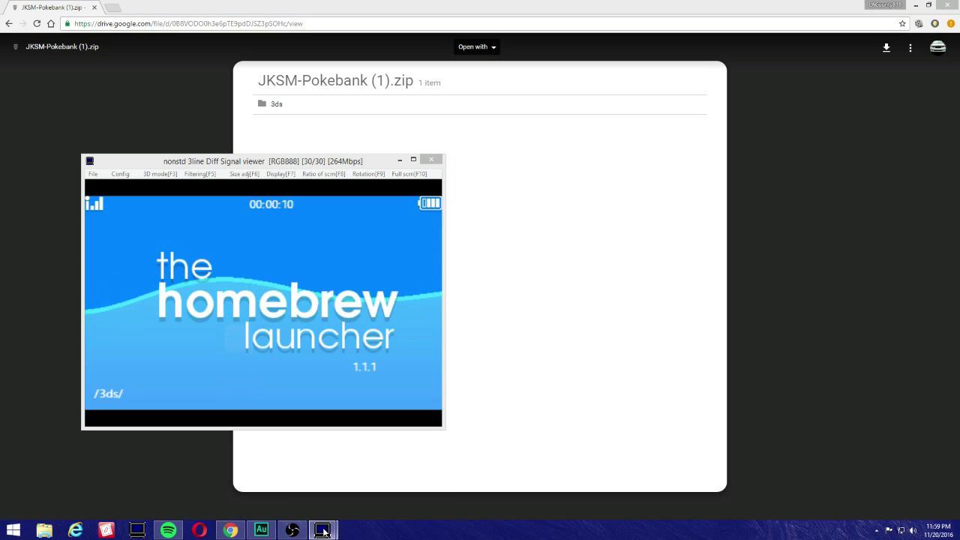
click(377, 480)
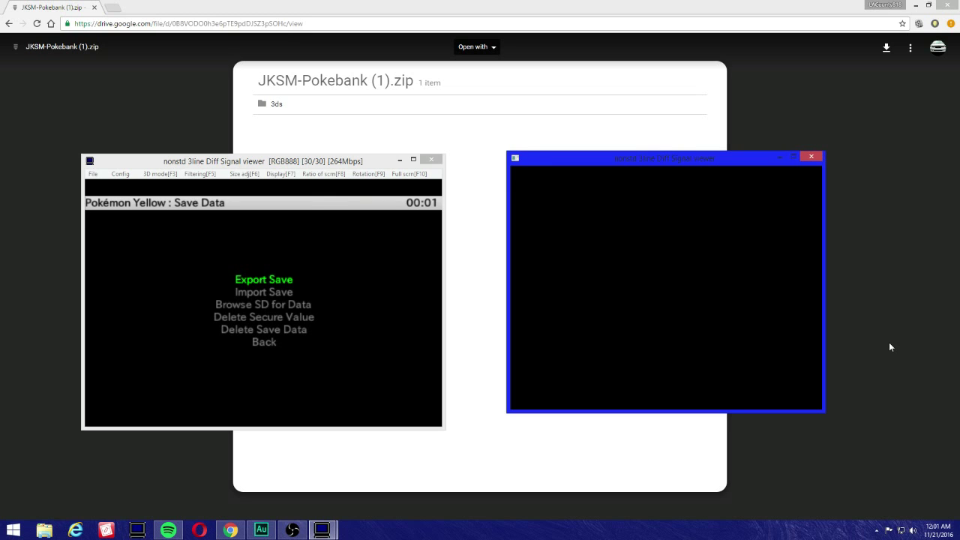
click(915, 5)
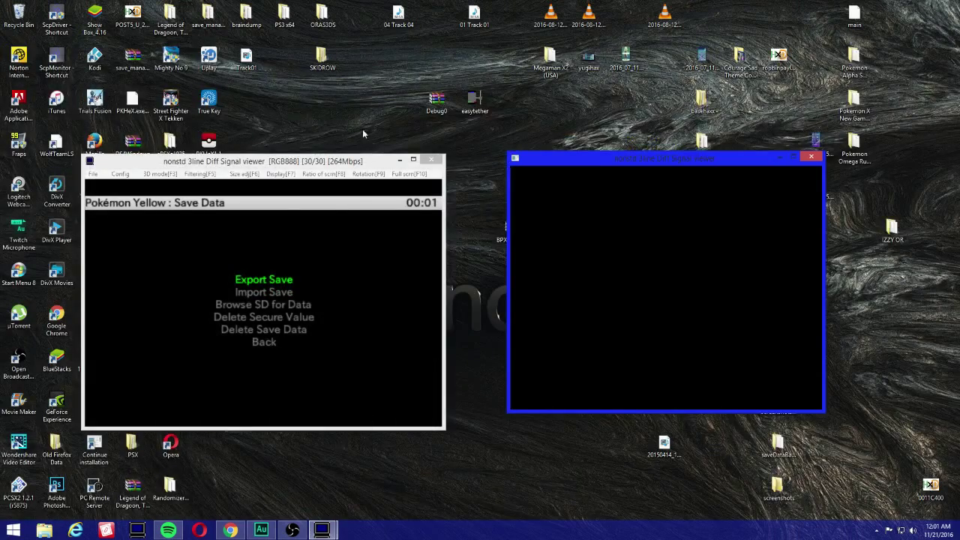
drag(270, 165, 315, 133)
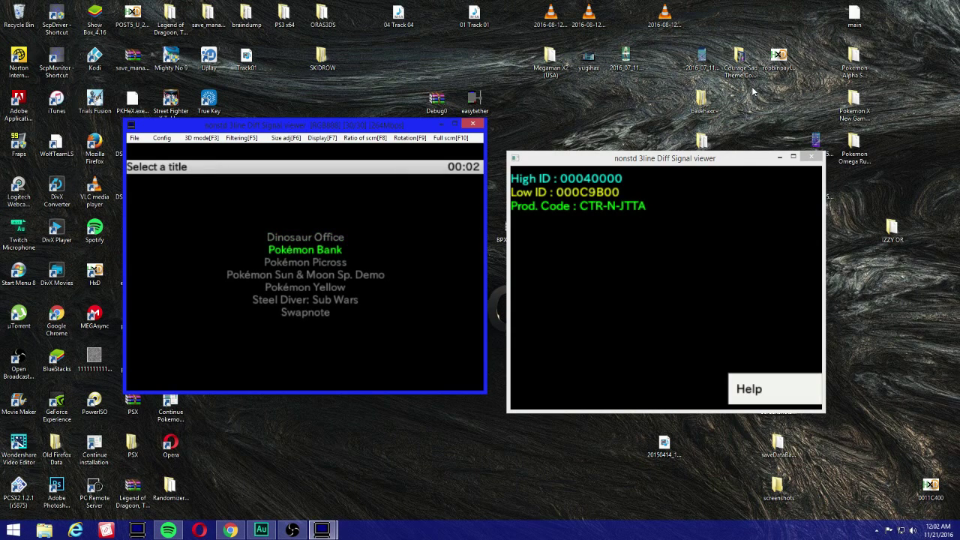
Open the save data options for Pokémon Yellow in the save manager and highlight Import Save.
key(Down)
key(Down)
key(Down)
key(Return)
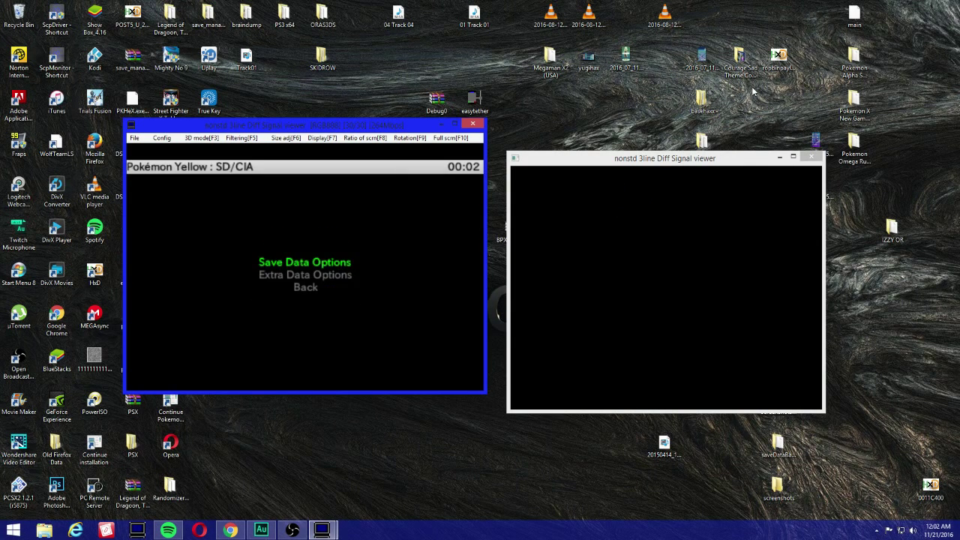
key(Return)
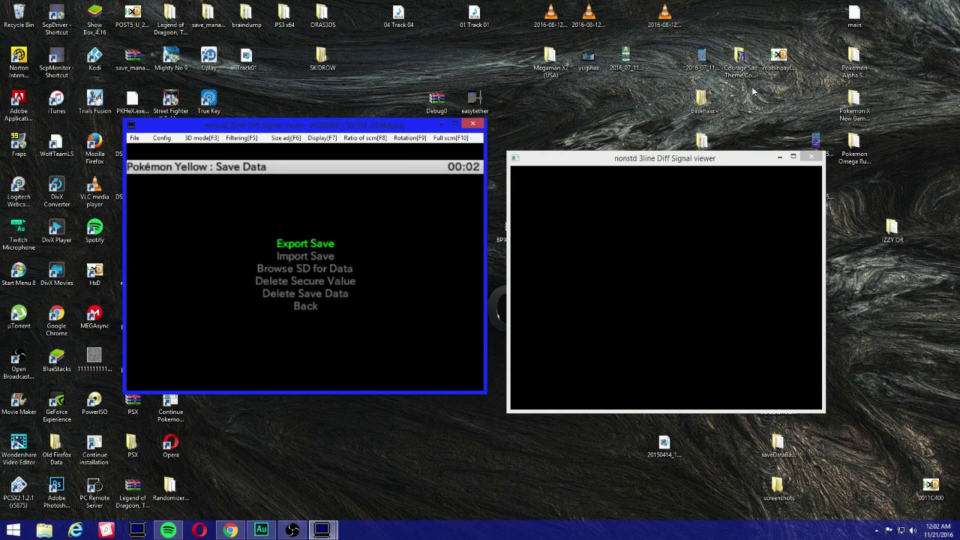
key(Down)
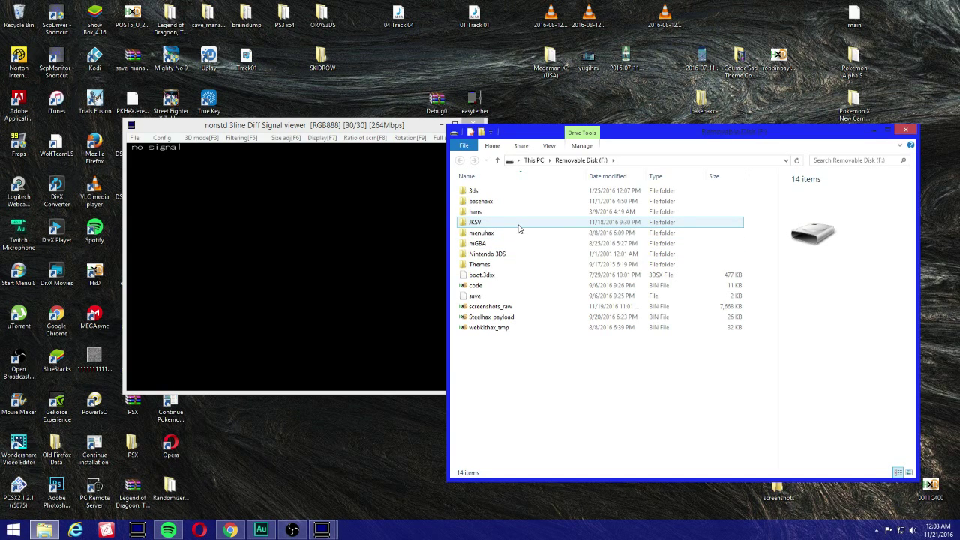
Look in the JKSV Saves folder on the removable disk and close the file window.
double_click(519, 228)
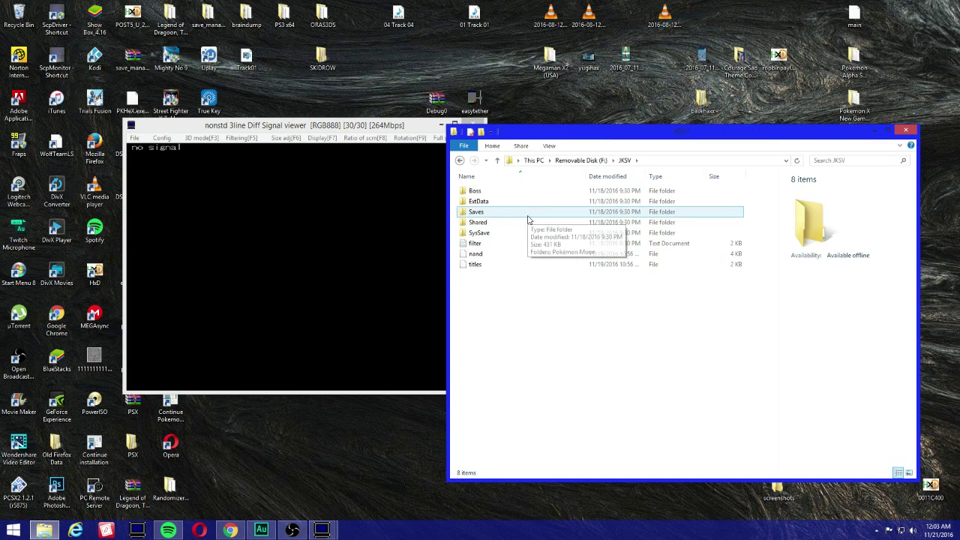
double_click(528, 215)
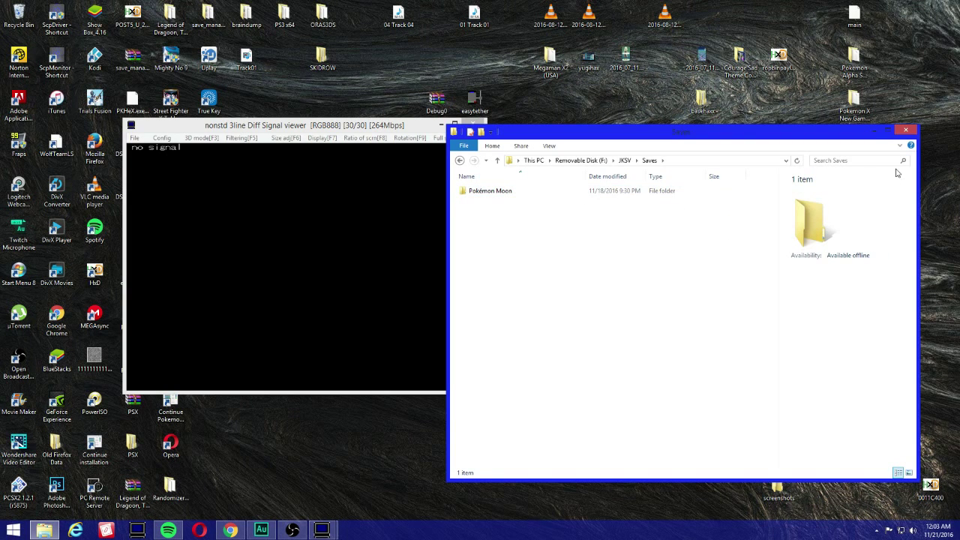
click(907, 133)
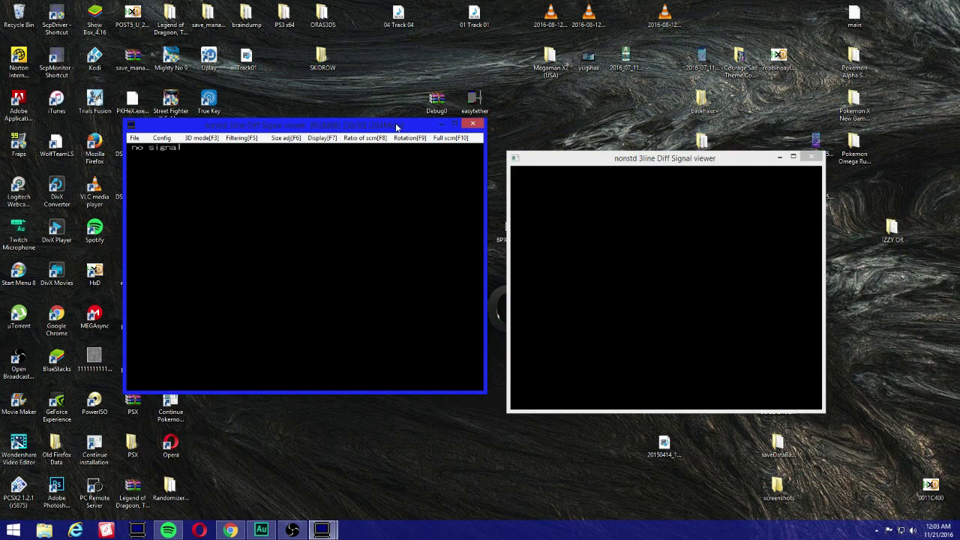
Minimize the signal viewer and launch PKHeX from the desktop.
click(444, 124)
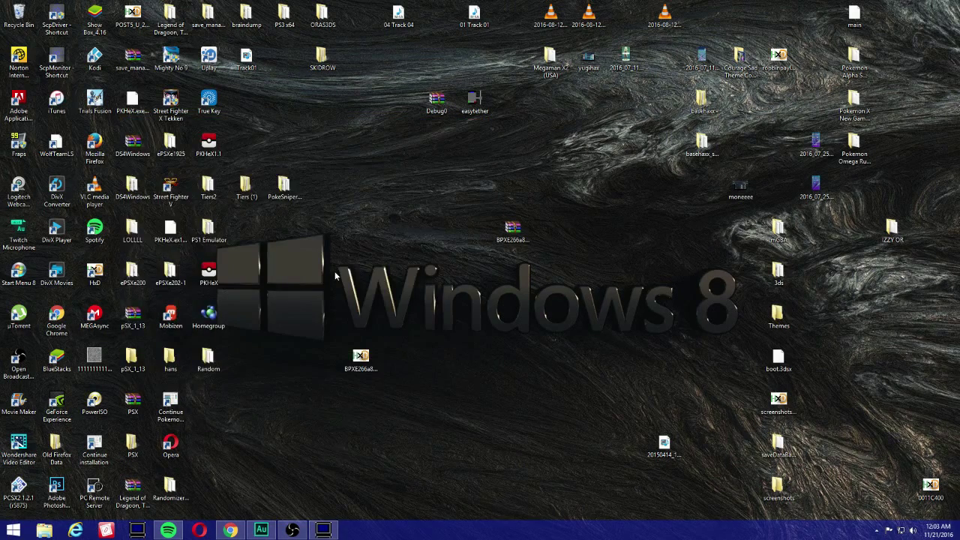
double_click(208, 274)
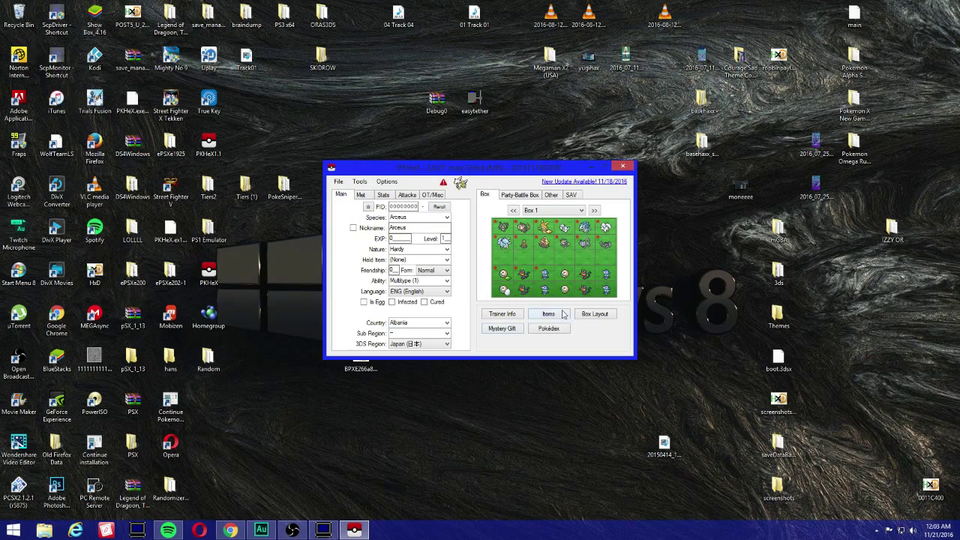
Open the trainer info and set the trainer's money to 99999.
click(515, 318)
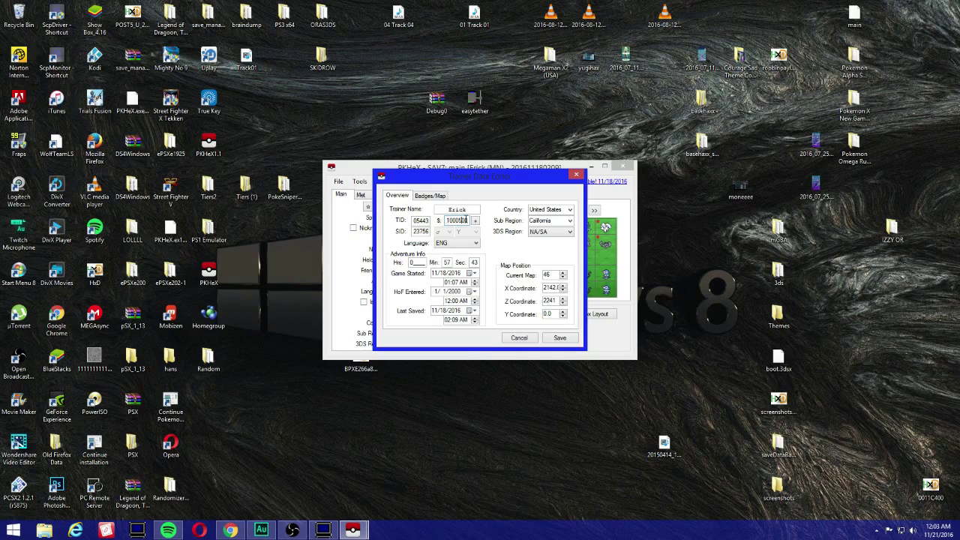
key(BackSpace)
key(BackSpace)
key(BackSpace)
key(BackSpace)
text(444)
key(BackSpace)
key(BackSpace)
key(BackSpace)
key(BackSpace)
text(00)
text(999)
text(99)
key(BackSpace)
key(BackSpace)
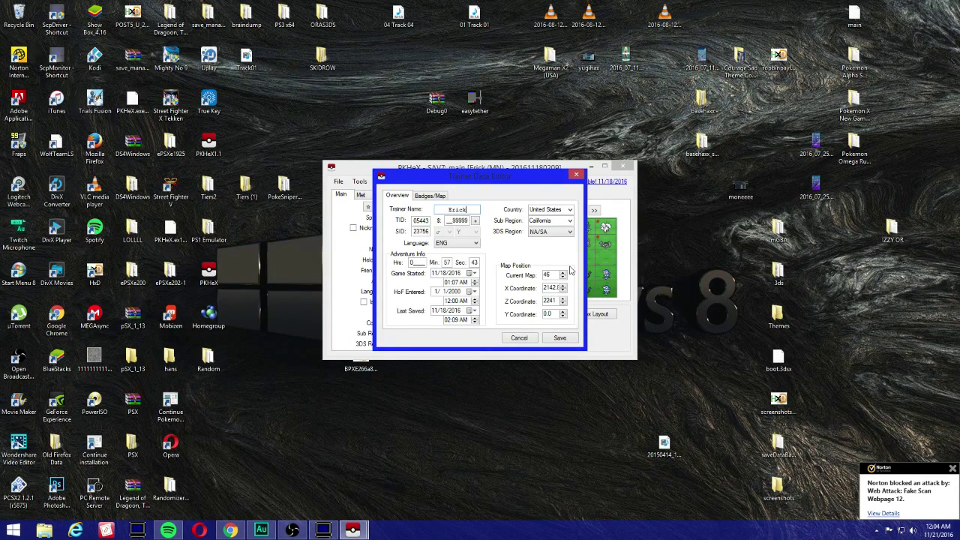
Delete the last letter of the trainer name and save the trainer data.
key(BackSpace)
click(422, 197)
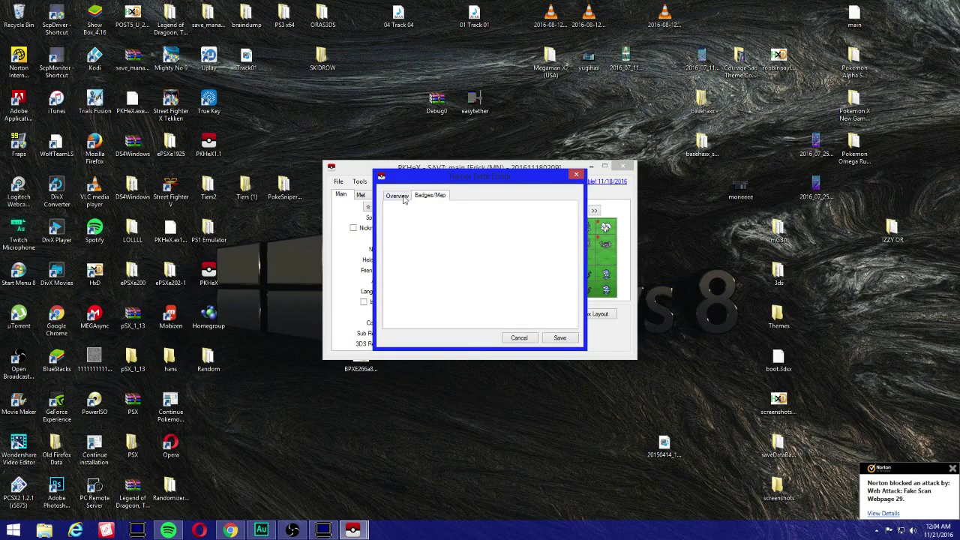
click(399, 197)
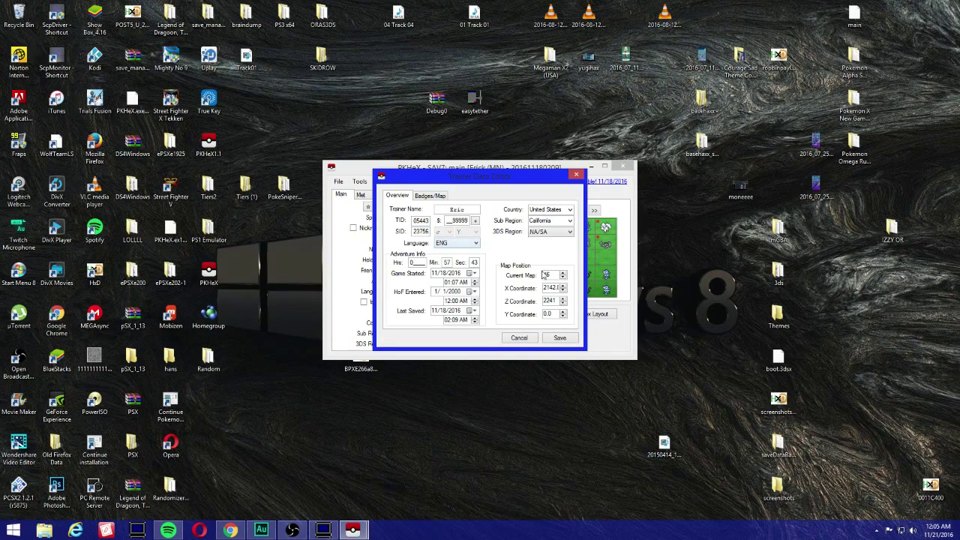
click(559, 339)
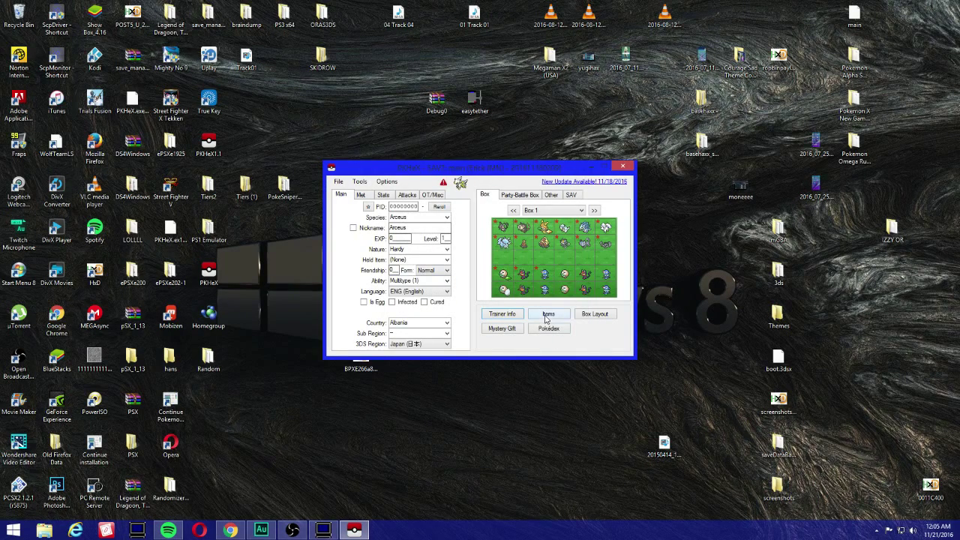
Open the item inventory and set the Antidote and Paralyze Heal quantities to 40 each.
click(549, 315)
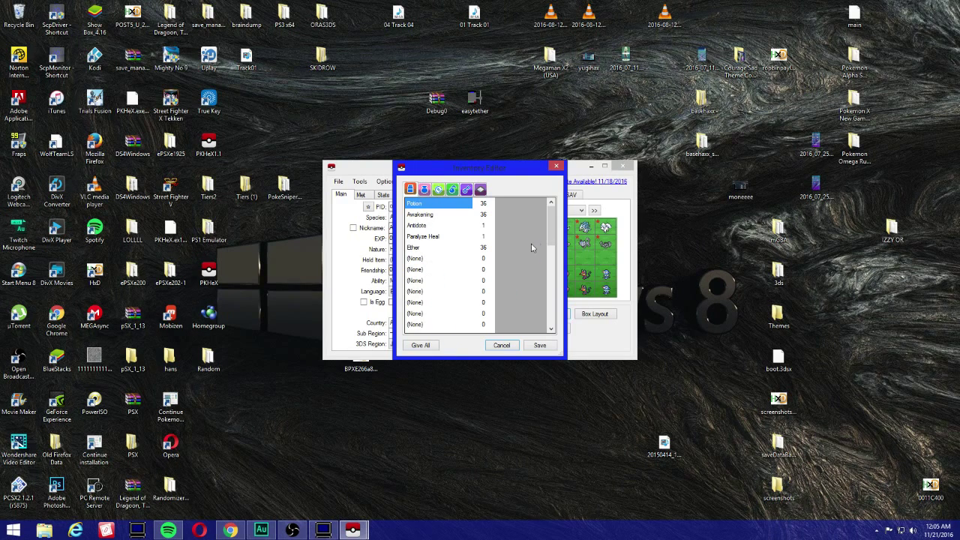
mouse_move(556, 231)
mouse_down()
mouse_move(555, 300)
mouse_move(557, 224)
mouse_up()
click(484, 225)
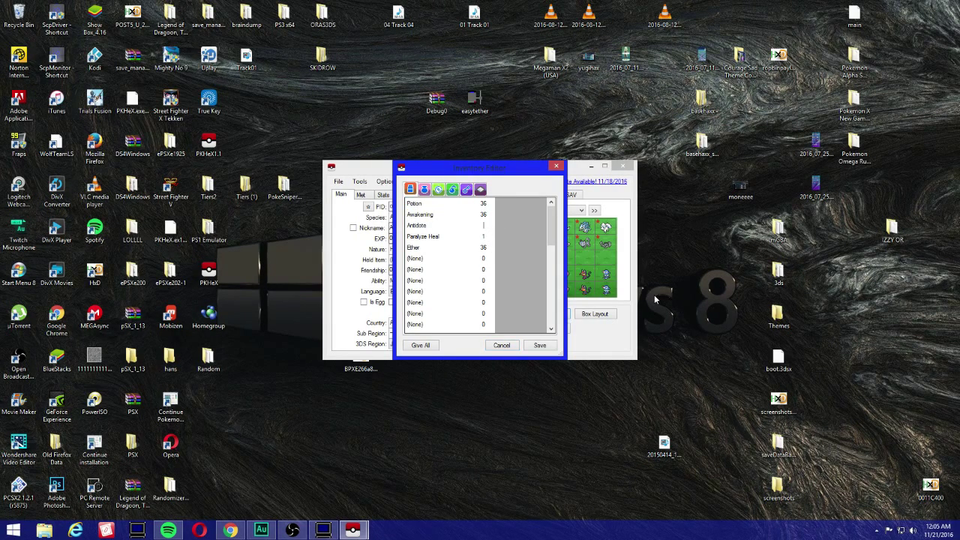
text(40)
click(464, 247)
click(484, 236)
text(40)
Add Hyper Potion in the first empty medicine slot with a quantity of 99.
click(414, 260)
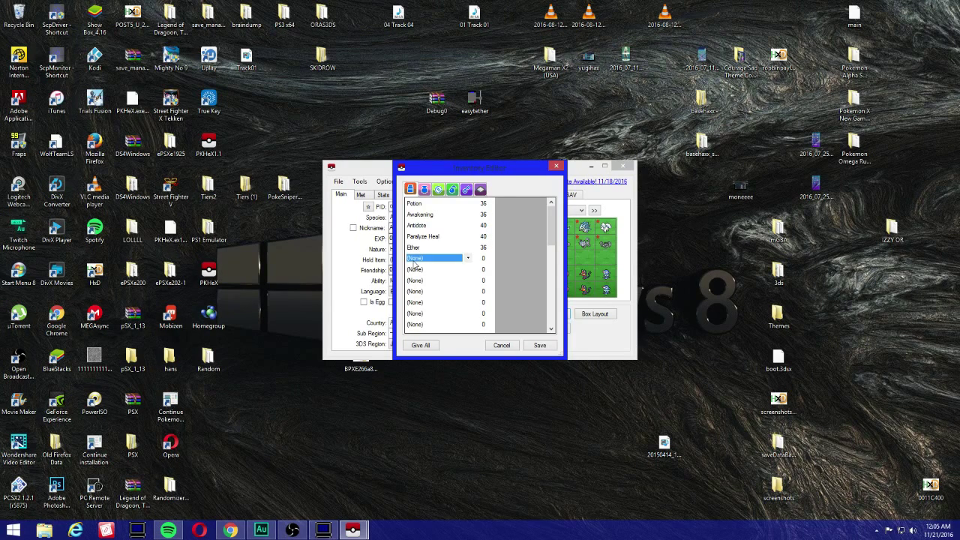
click(468, 260)
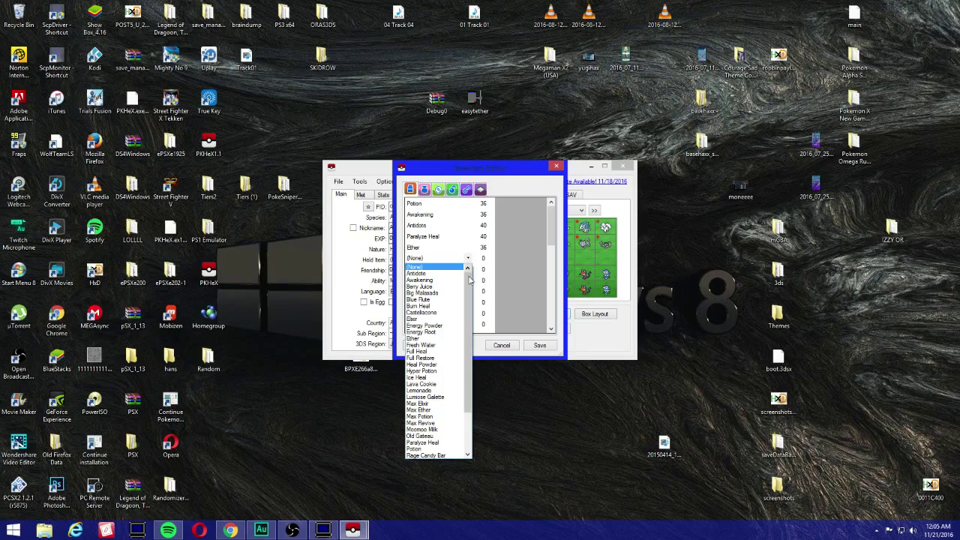
scroll(472, 308, down, 2)
scroll(472, 309, down, 2)
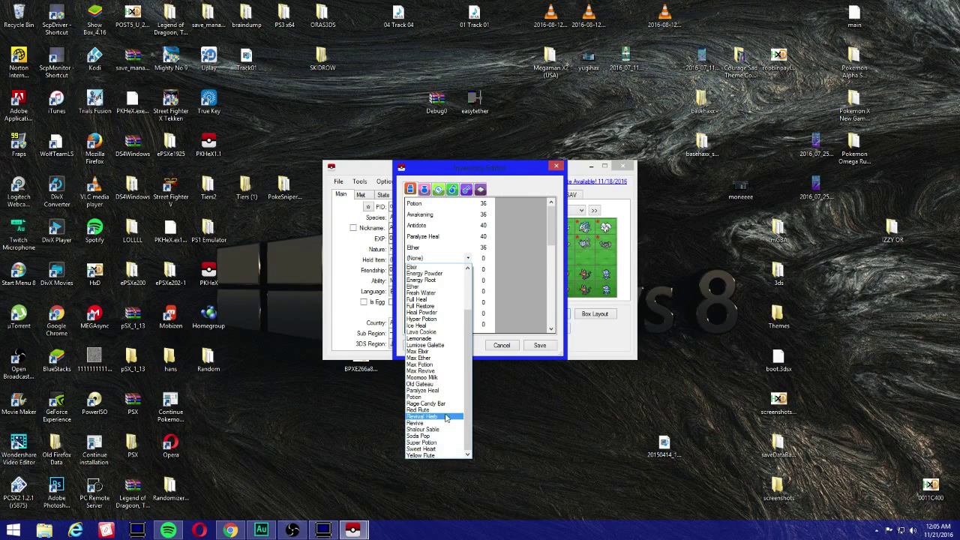
click(435, 320)
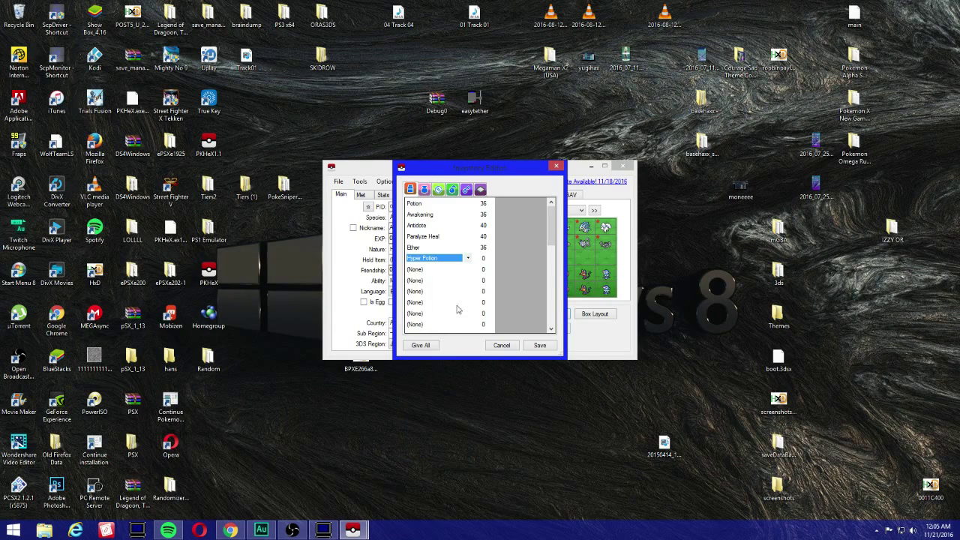
click(484, 259)
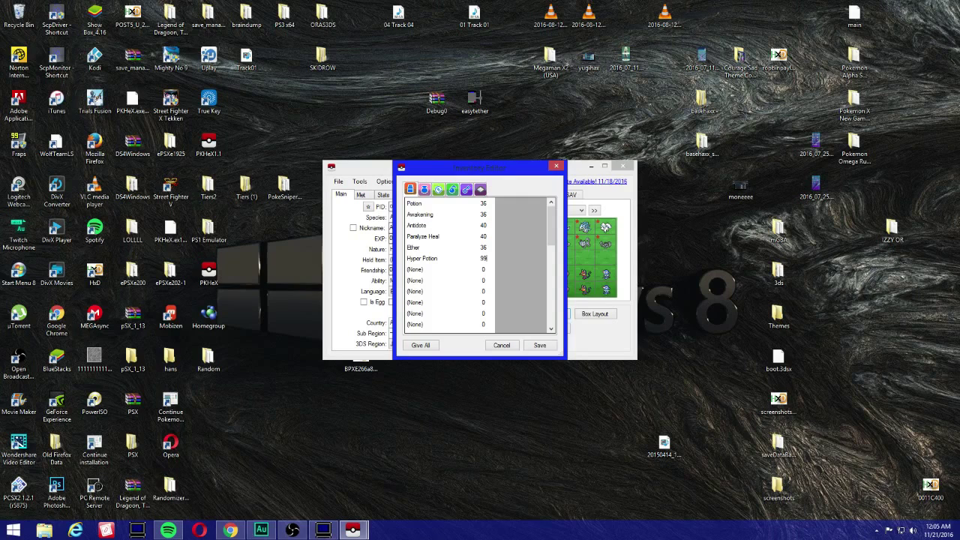
Add Fresh Water in the next empty medicine slot with a quantity of 99.
click(414, 272)
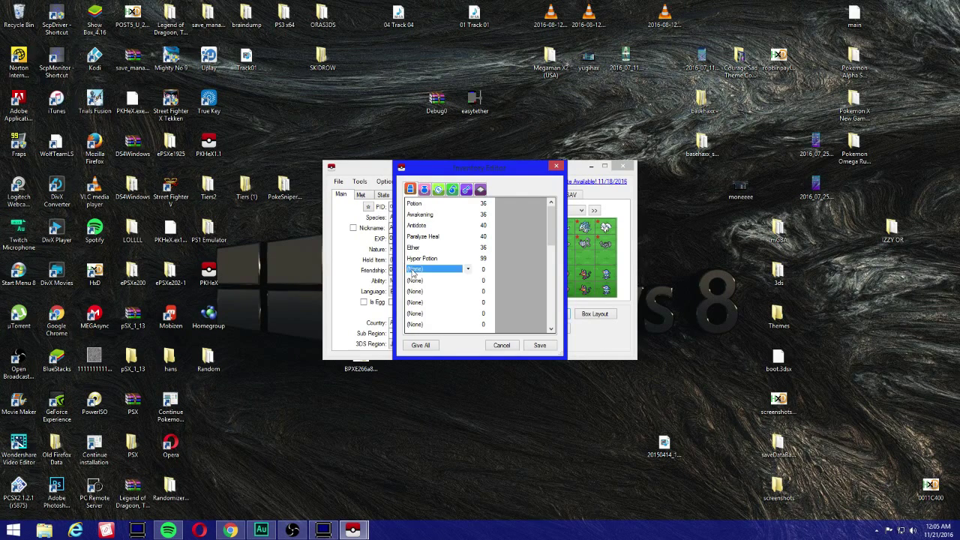
click(468, 271)
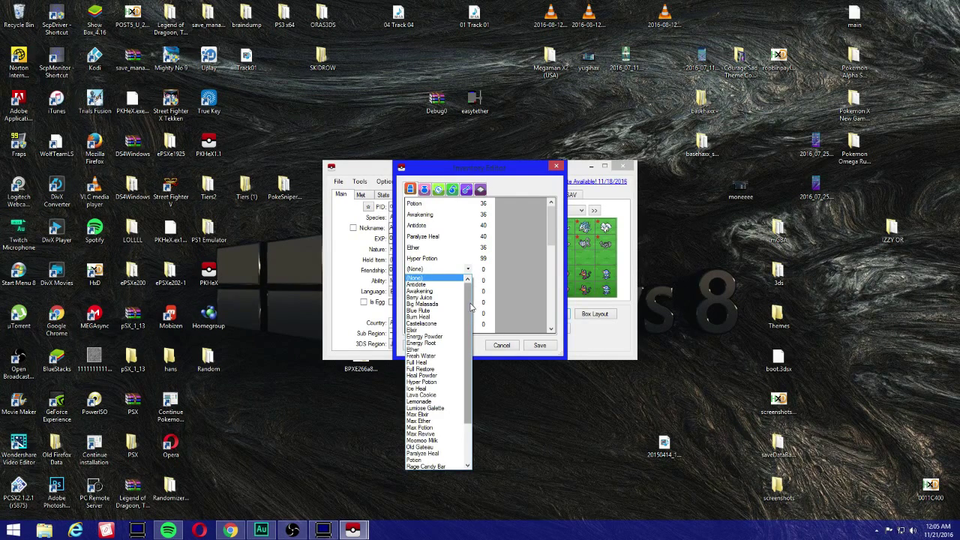
click(443, 357)
click(484, 270)
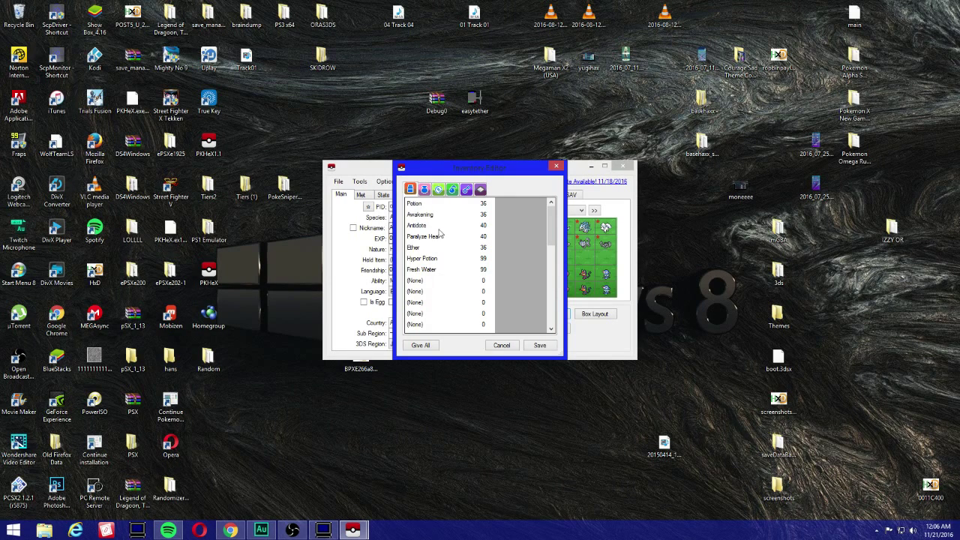
Set the Master Ball and Poké Ball quantities in the general items pouch to 100 each.
click(424, 192)
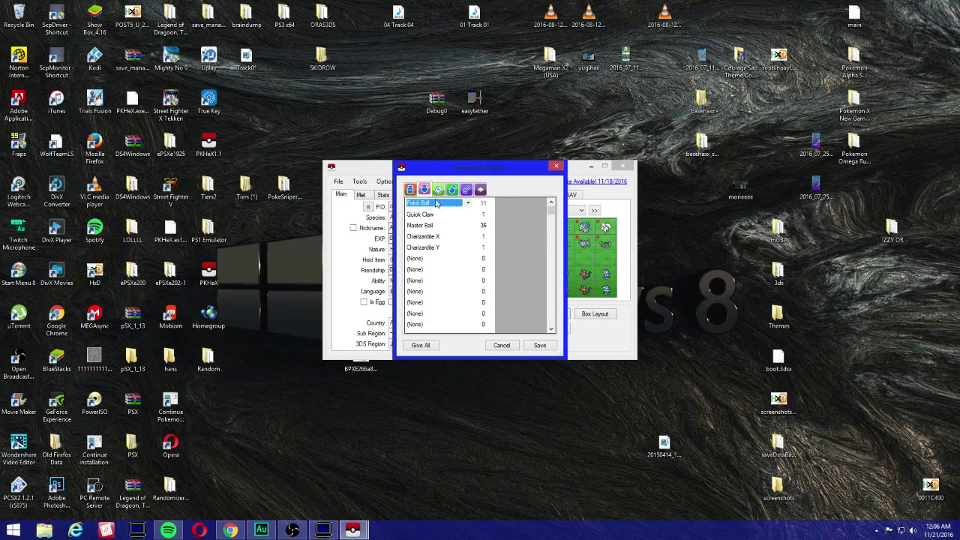
click(483, 226)
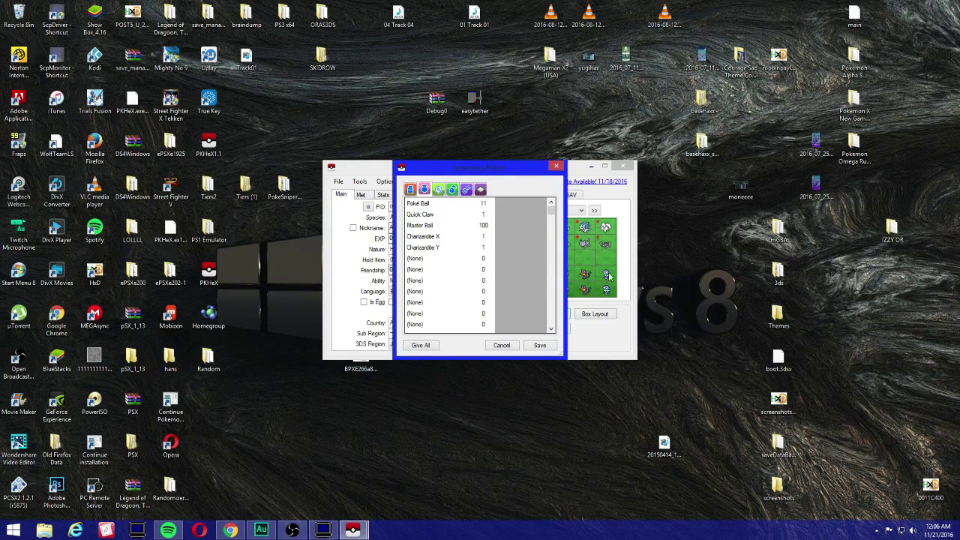
click(484, 204)
Add Flame Orb in the first empty slot of the general items pouch with a quantity of 4.
click(424, 259)
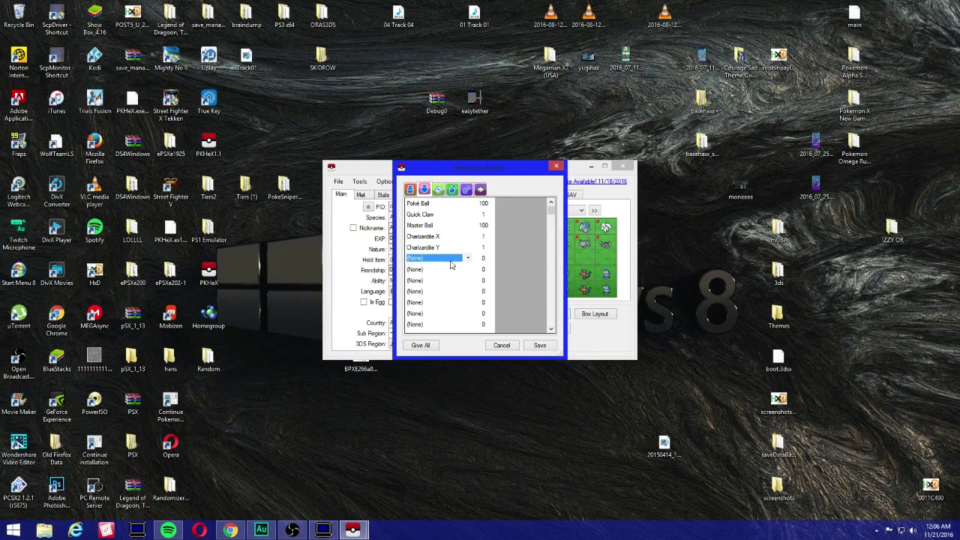
click(468, 261)
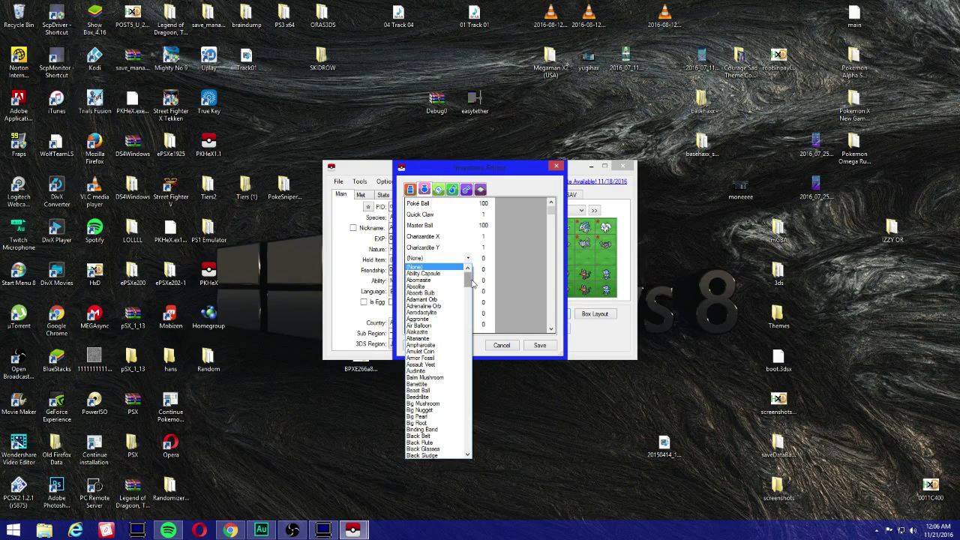
drag(472, 282, 463, 440)
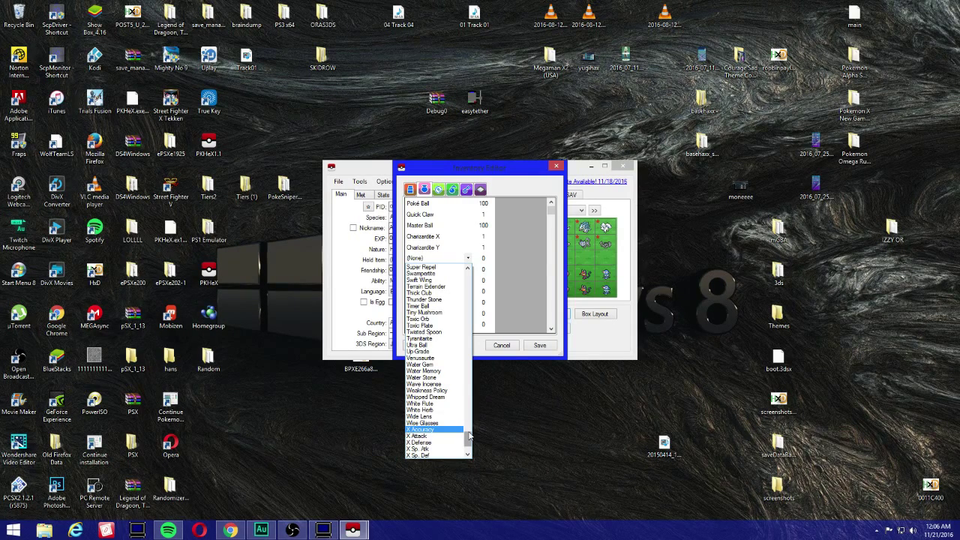
drag(469, 436, 480, 321)
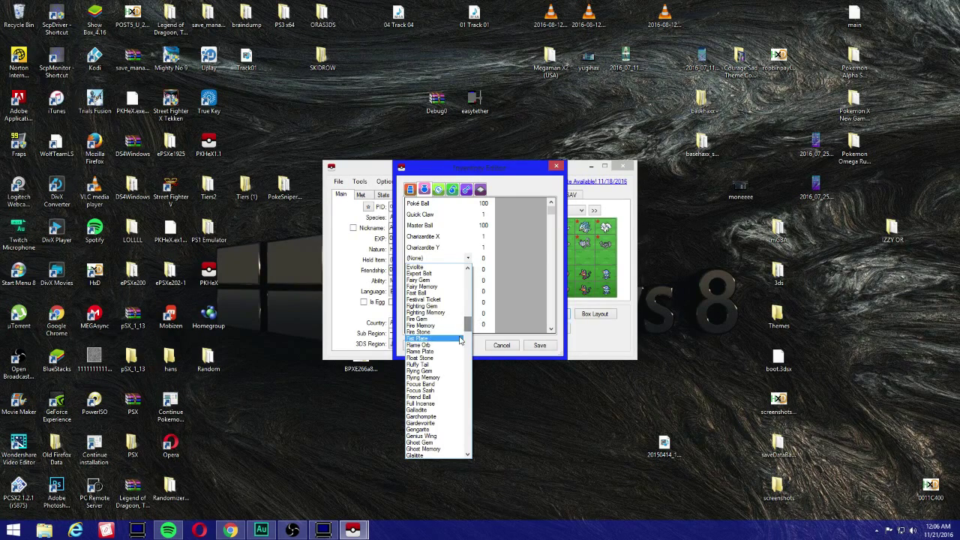
click(424, 345)
click(485, 259)
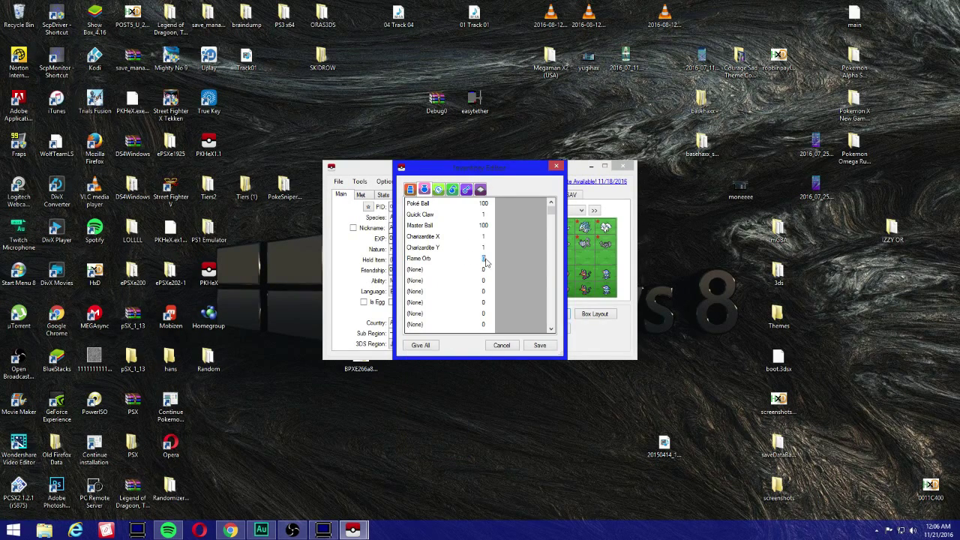
text(4)
Look over the first empty slot in the TM pouch and its item choices.
click(439, 190)
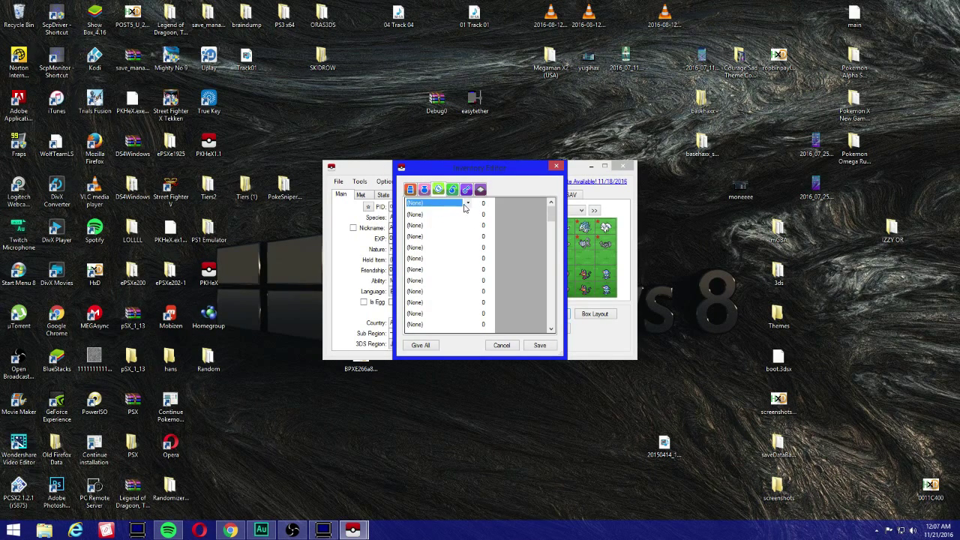
click(464, 205)
click(467, 204)
click(470, 205)
click(470, 206)
Set Chesto Berry to 100 in the berries pouch and add Leppa Berry in the next slot with a quantity of 100.
click(452, 189)
click(484, 205)
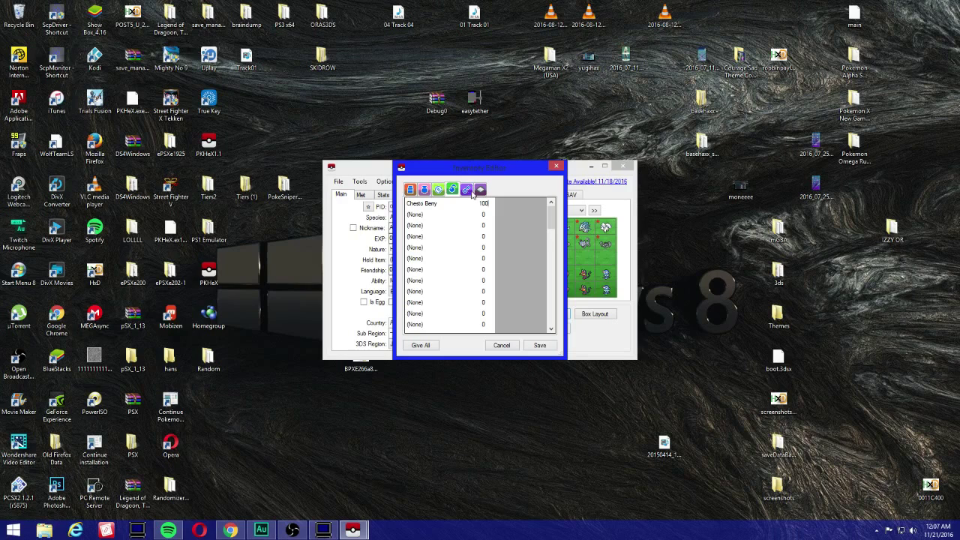
click(442, 219)
click(467, 217)
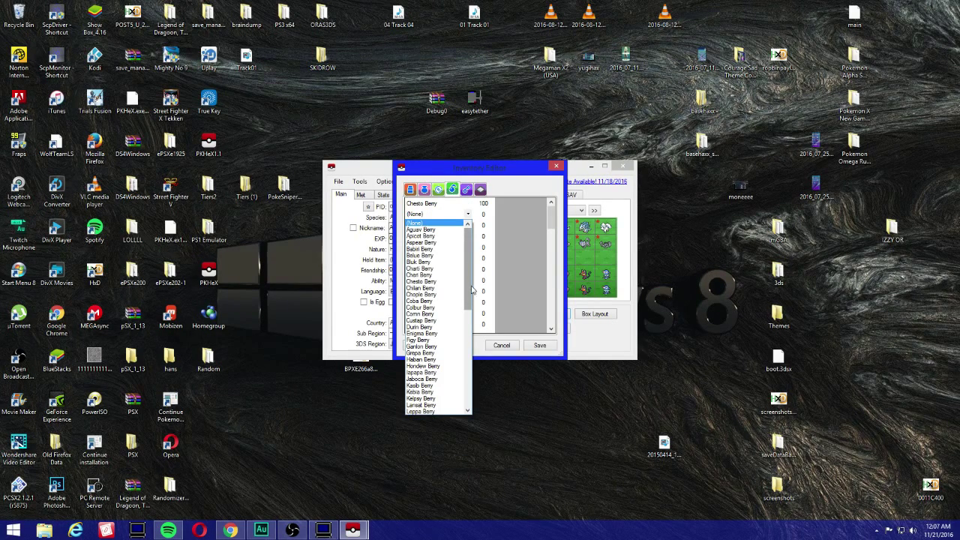
drag(465, 309, 475, 267)
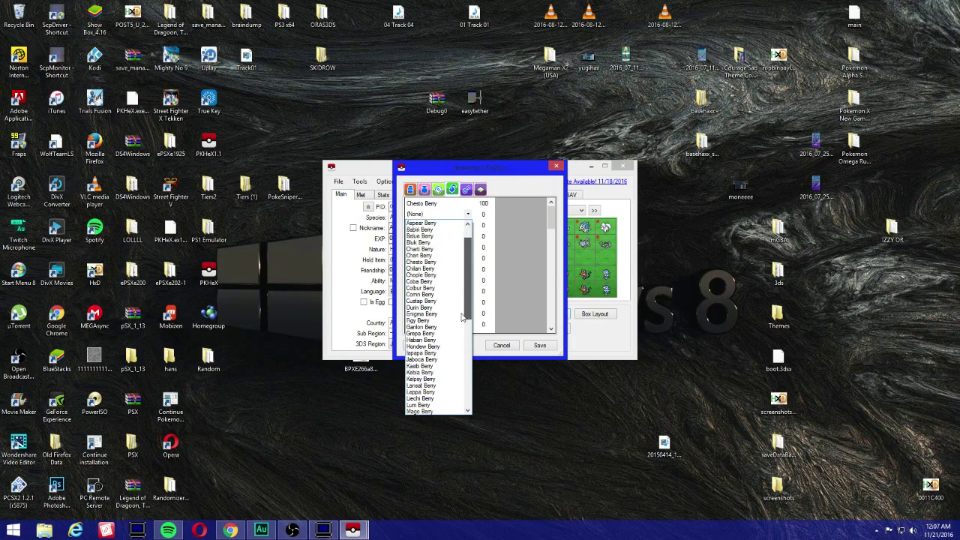
scroll(434, 353, down, 1)
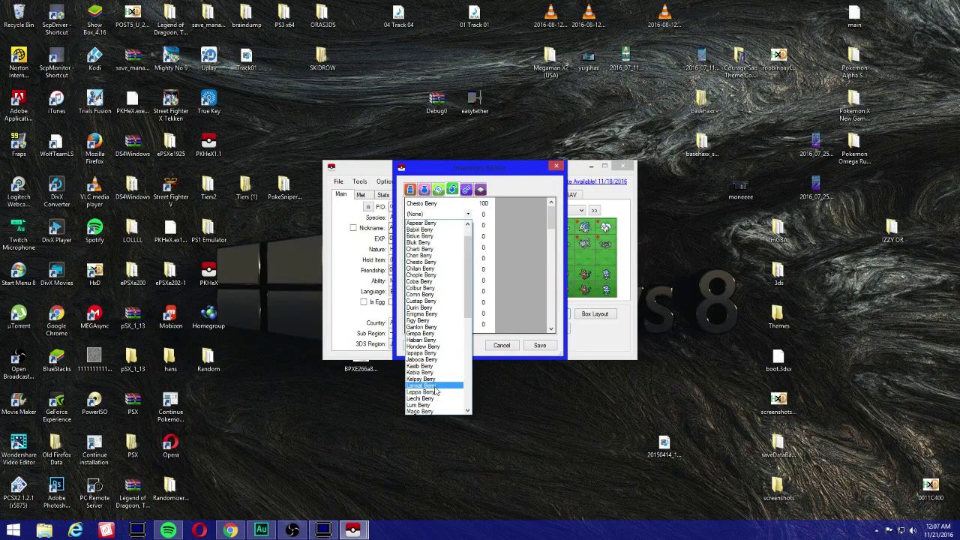
click(436, 393)
click(482, 214)
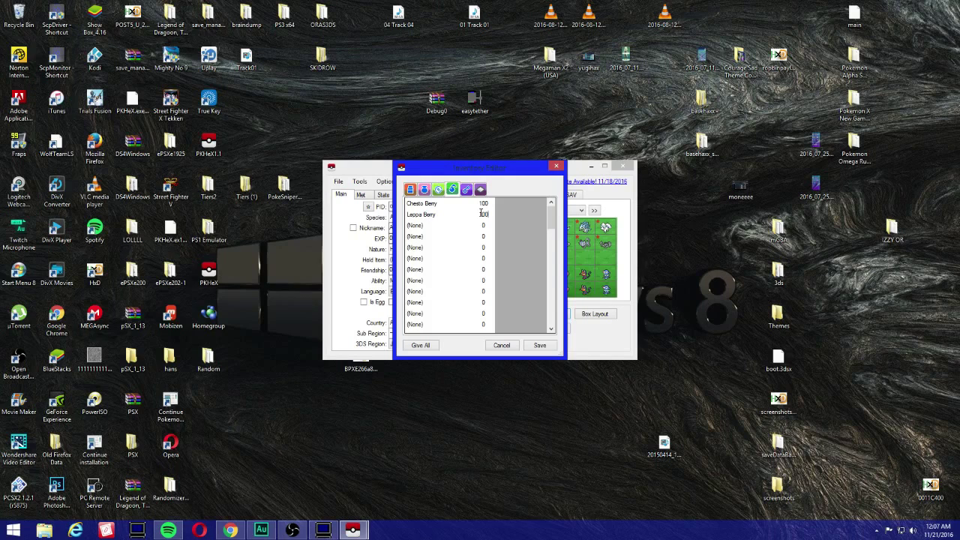
Add Electrium Z in the first empty slot of the Z-Crystals pouch with a quantity of 1.
click(466, 190)
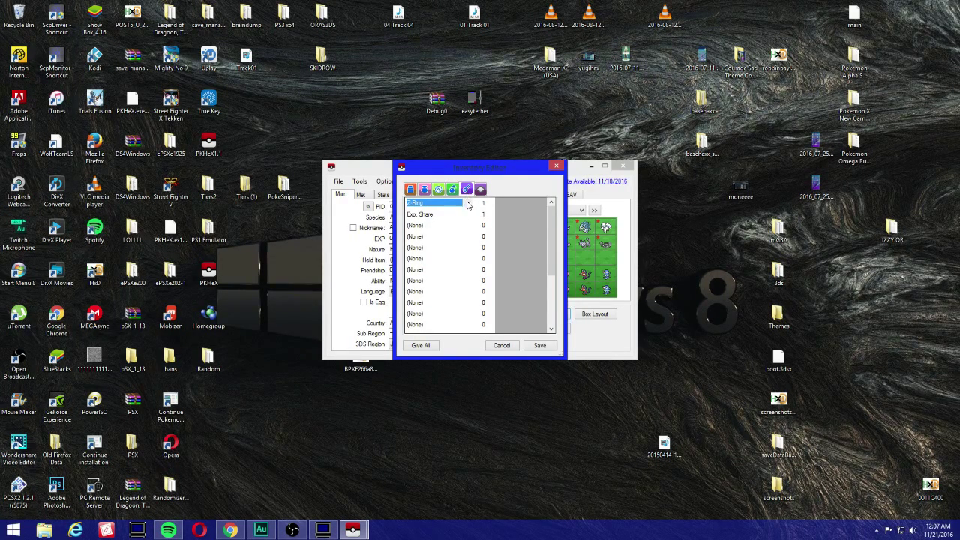
click(469, 204)
click(481, 189)
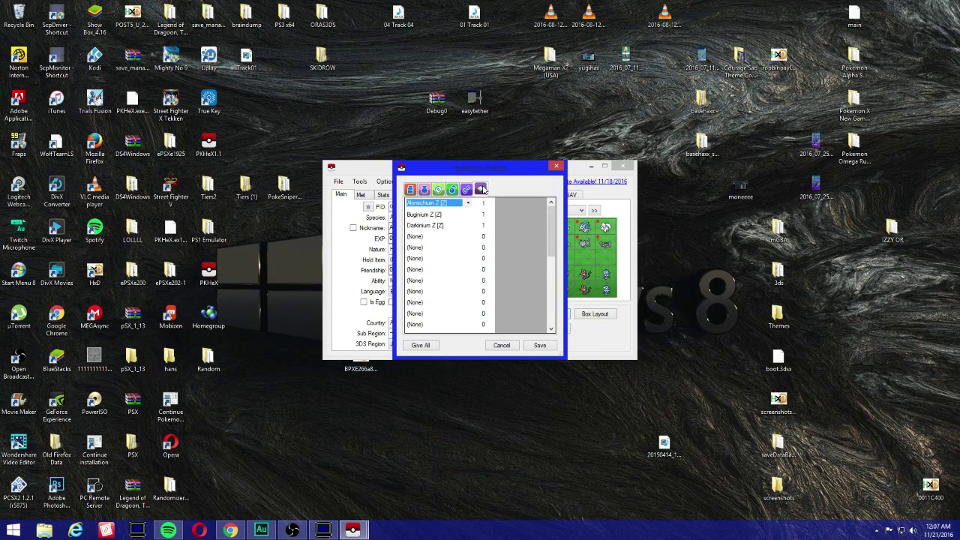
click(451, 237)
click(468, 237)
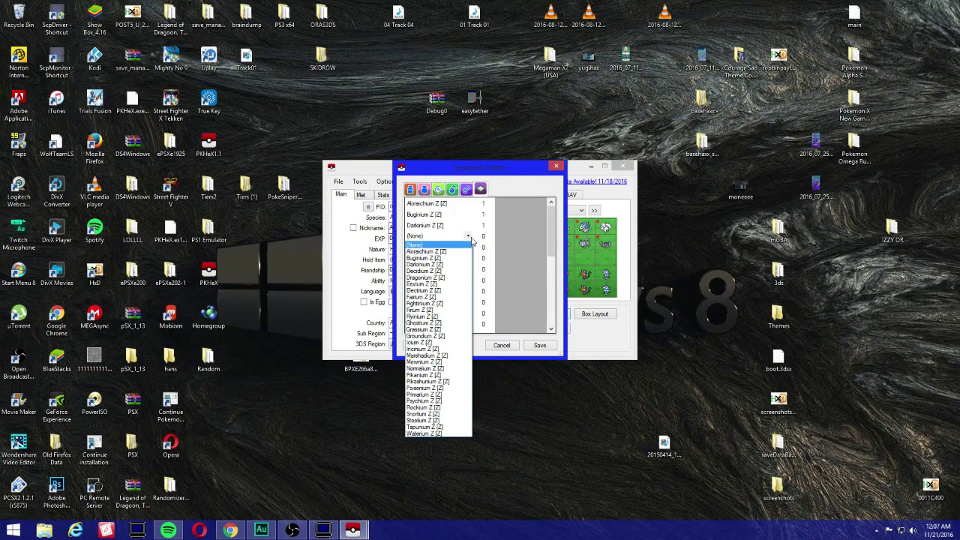
click(455, 290)
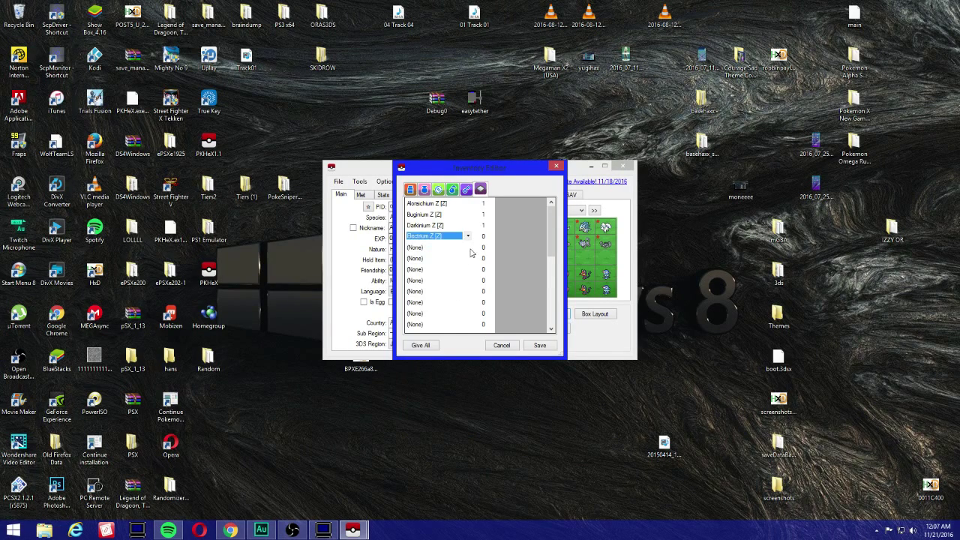
click(484, 236)
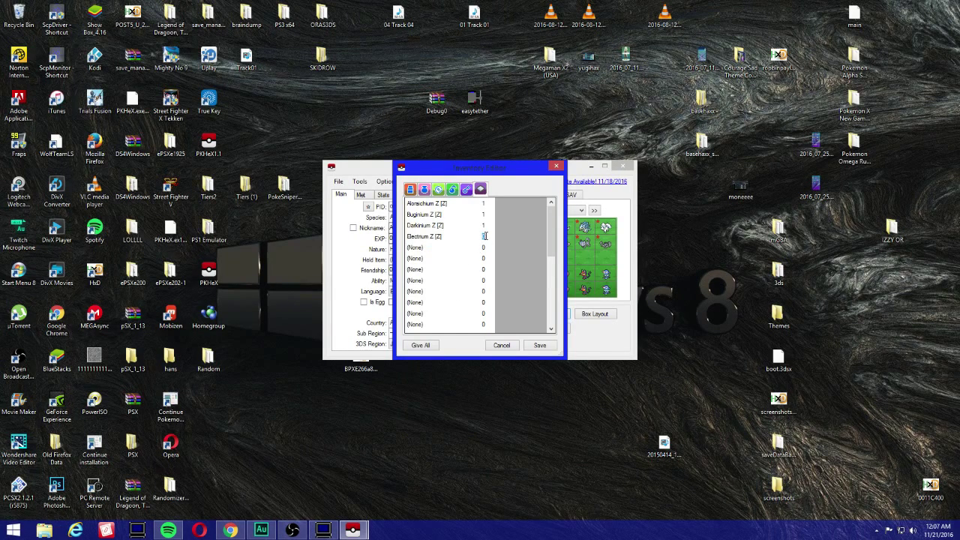
Add Dragonium Z in the next empty Z-Crystals slot with a quantity of 1 and save the inventory changes.
click(443, 259)
click(448, 249)
click(469, 248)
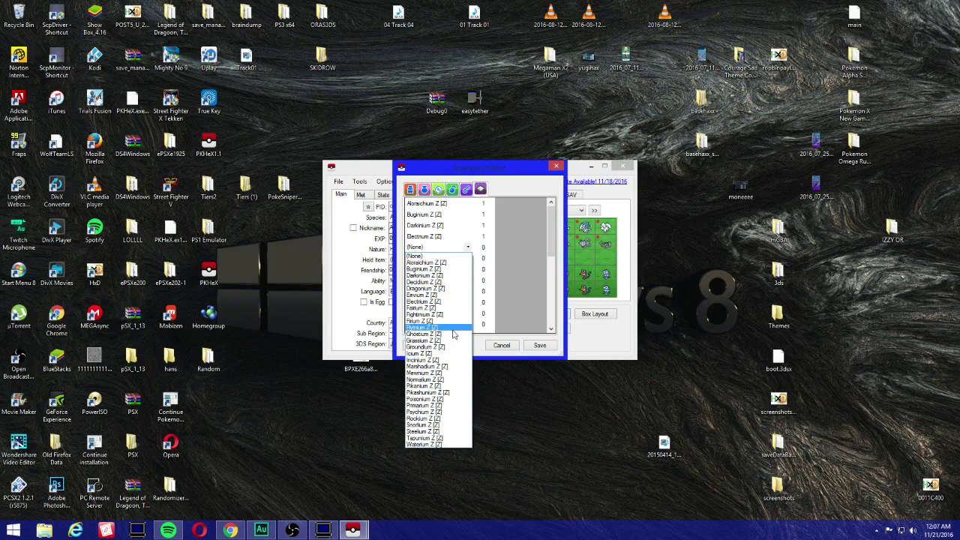
click(455, 288)
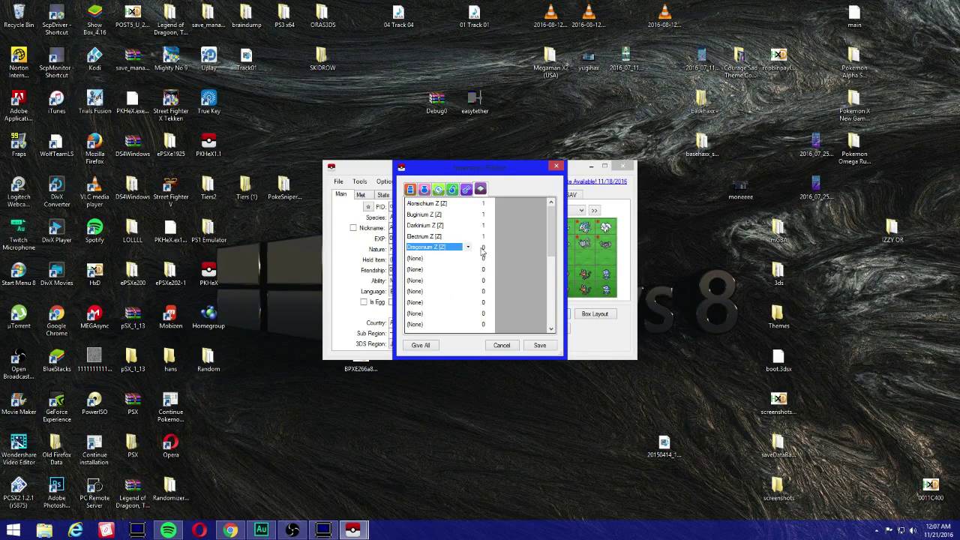
click(483, 249)
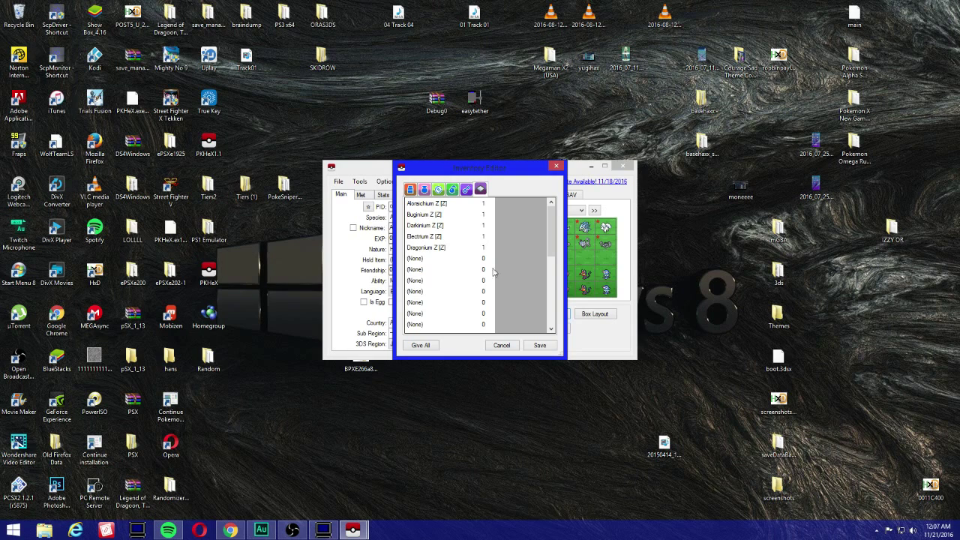
click(527, 345)
Export the edited save over the existing main file in the Pokemon Moon folder and close the save editor.
click(339, 181)
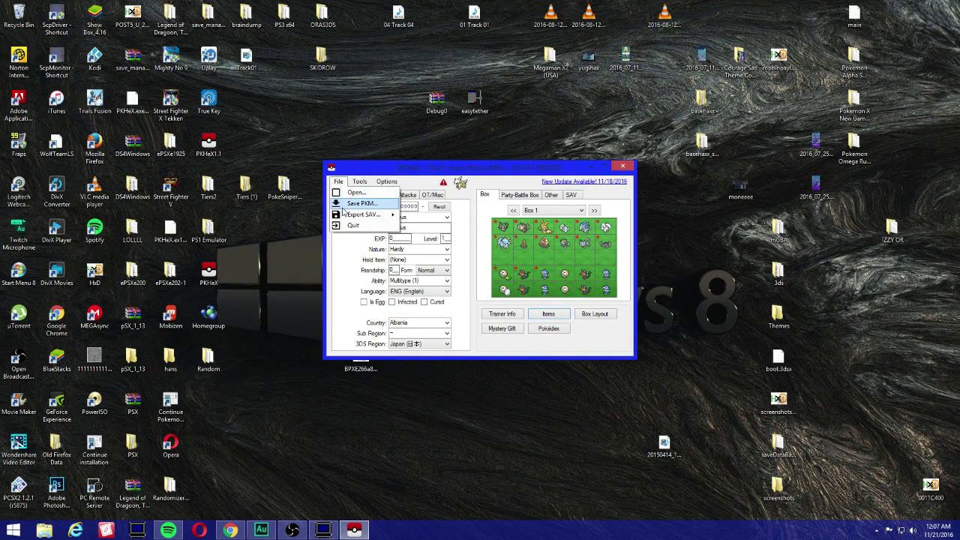
mouse_move(354, 215)
click(409, 217)
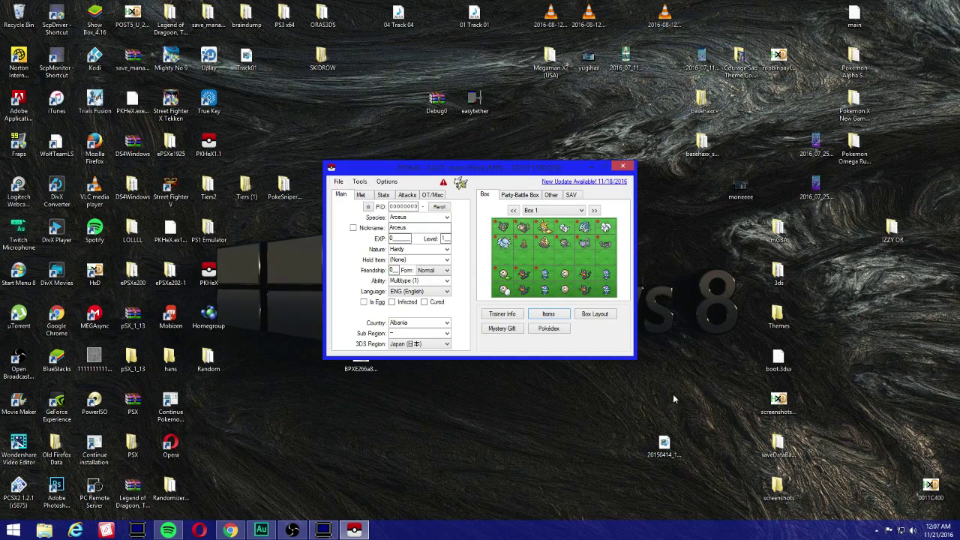
click(721, 429)
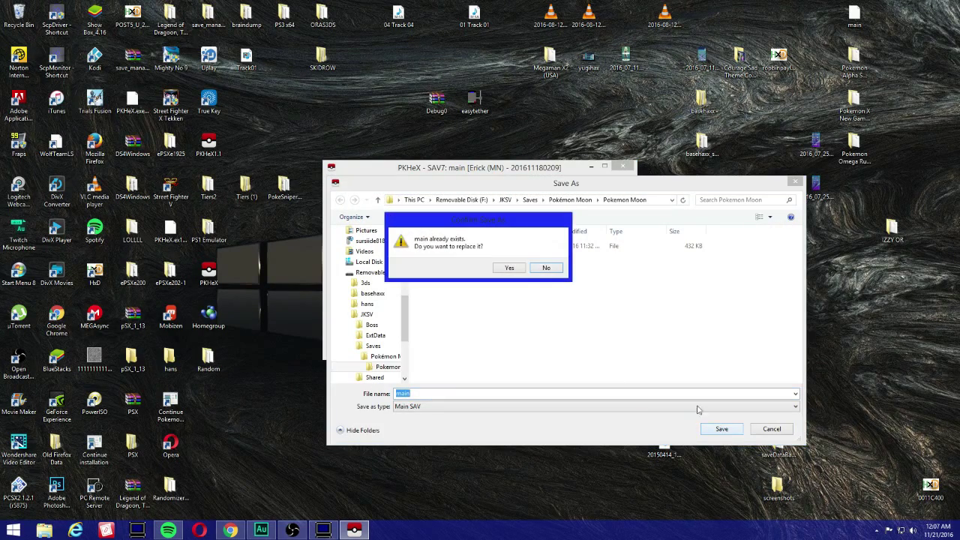
click(515, 271)
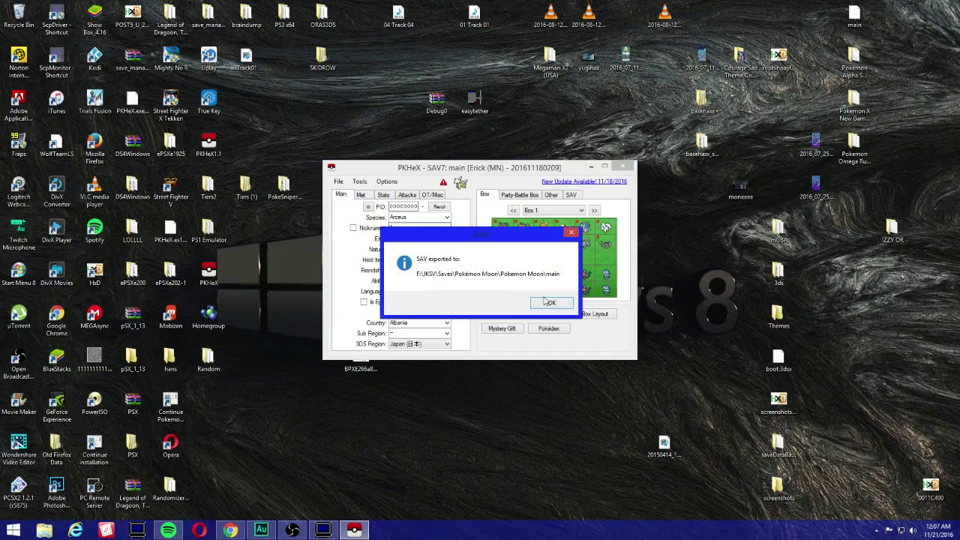
click(550, 304)
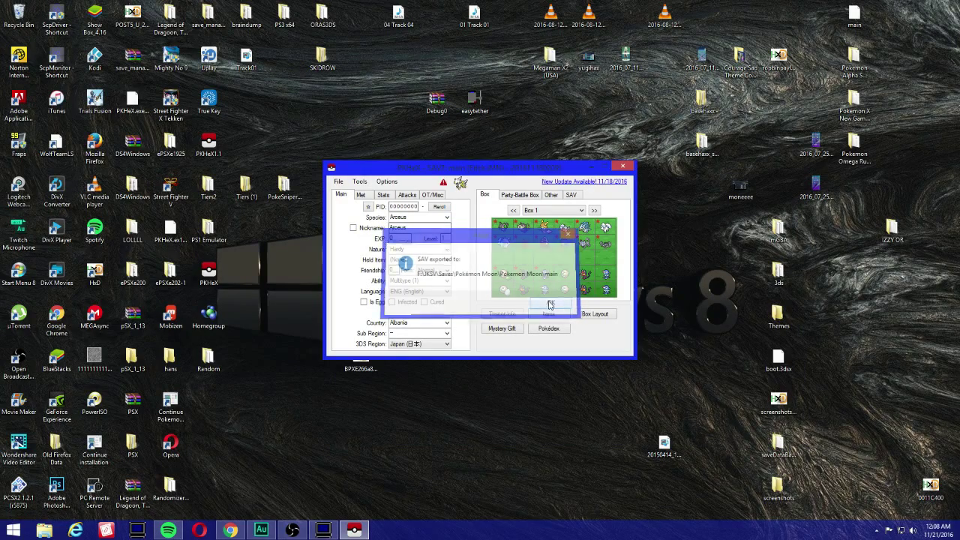
click(623, 165)
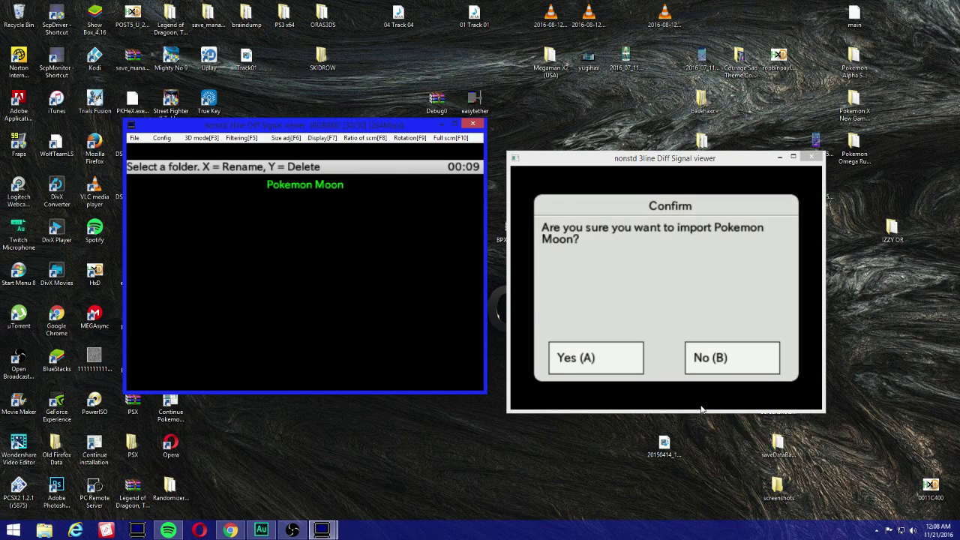
Confirm importing the Pokemon Moon save folder on the console and exit the save manager to the homebrew launcher.
key(a)
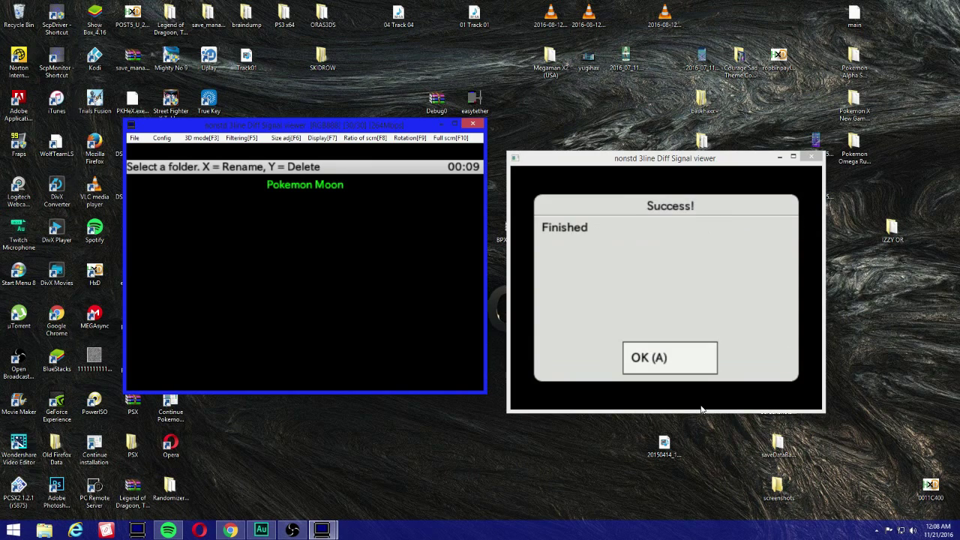
key(a)
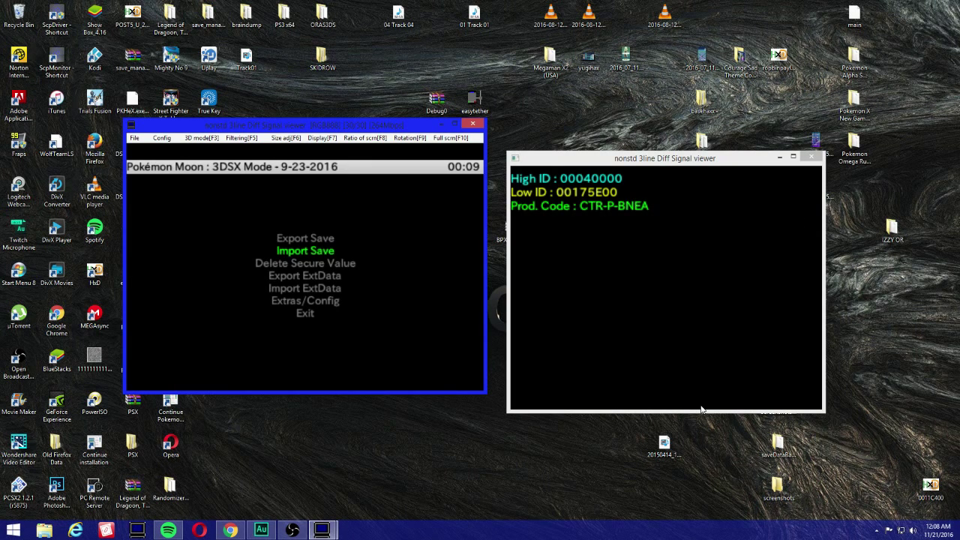
key(Down)
key(Down)
key(Down)
key(Down)
key(Down)
key(a)
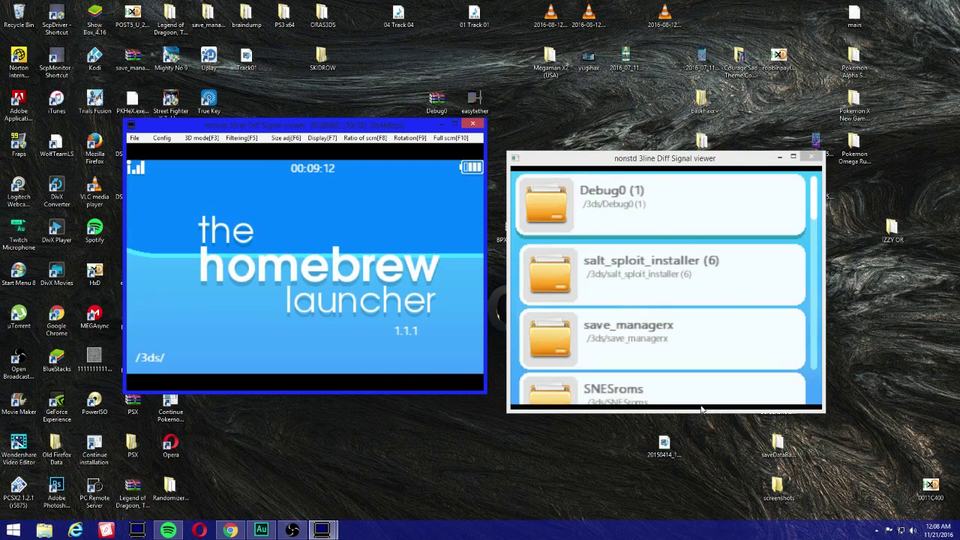
key(Return)
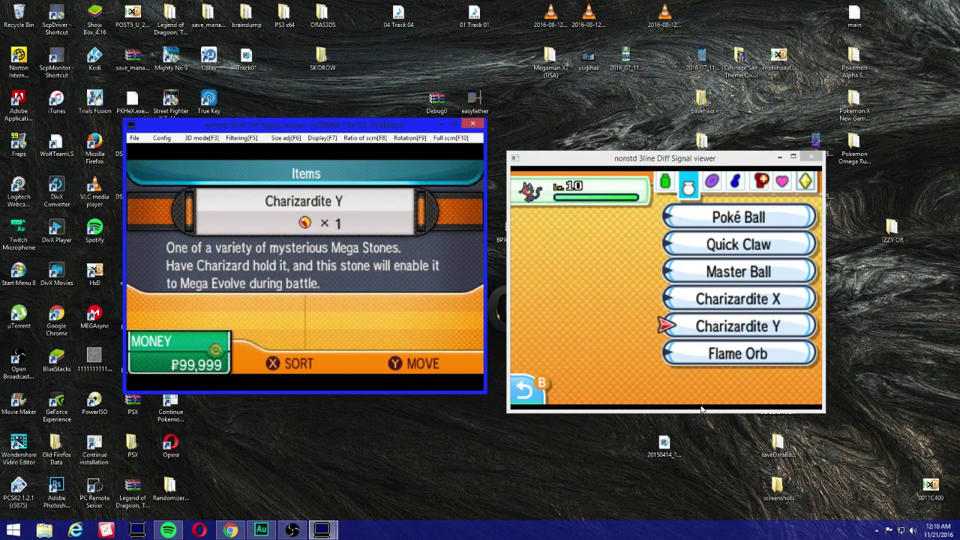
Check the edited entries and quantities in the in-game bag's Items and Berries pockets.
key(Up)
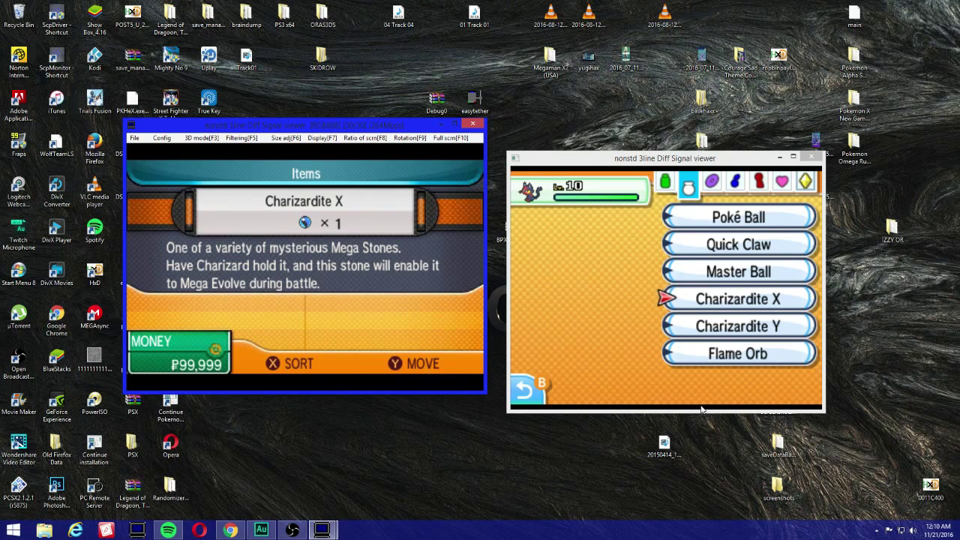
key(Up)
key(Up)
key(Up)
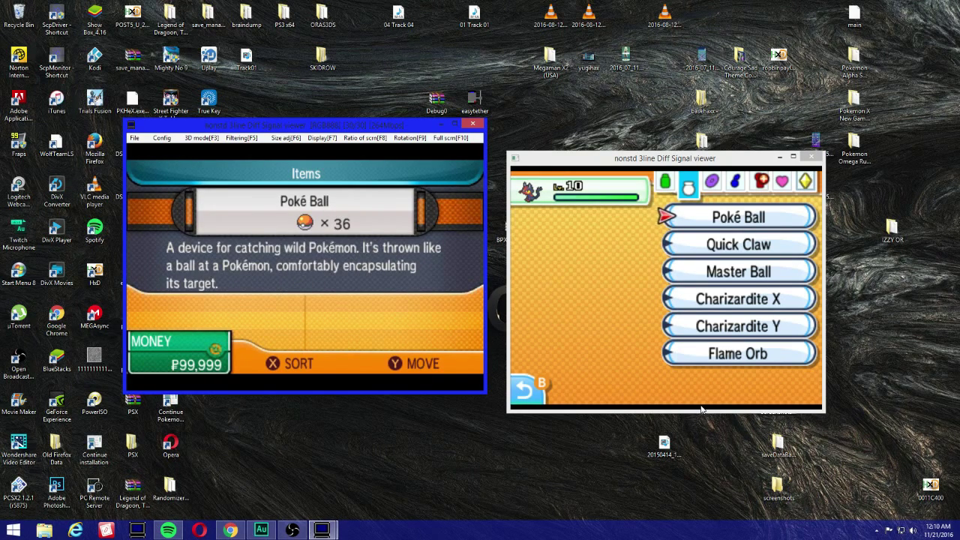
key(Right)
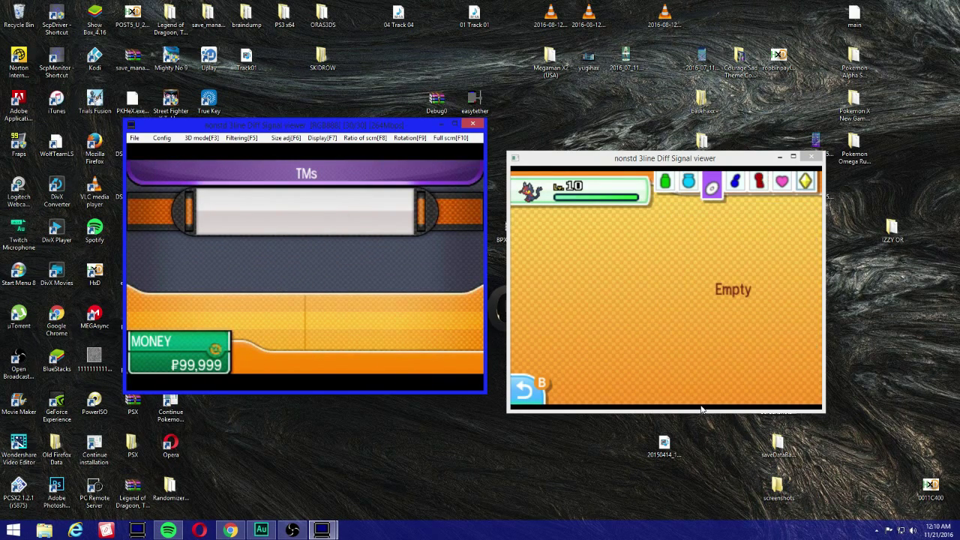
key(Right)
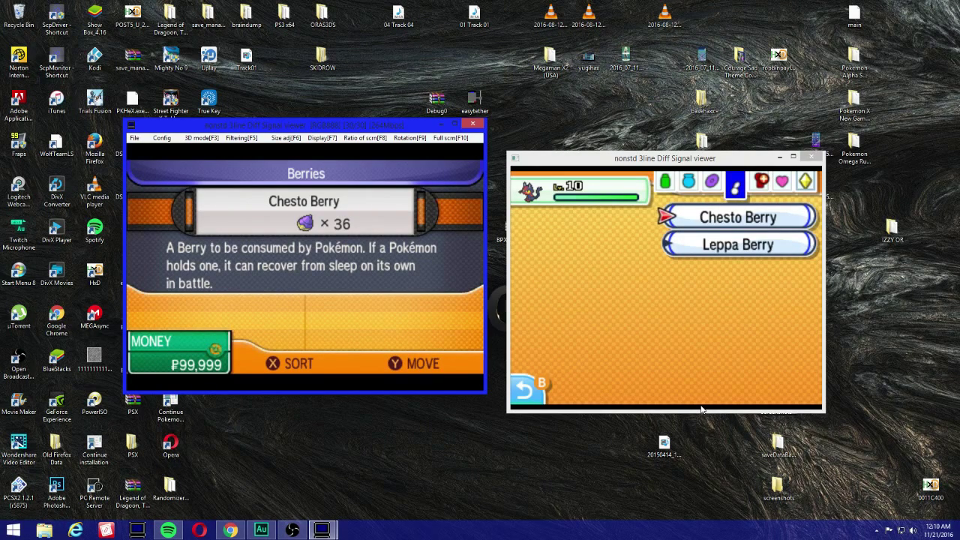
key(Down)
key(Up)
key(Down)
key(Up)
Check the entries in the bag's Z-Crystals pocket one by one, including the added Electrium Z and Dragonium Z.
key(Right)
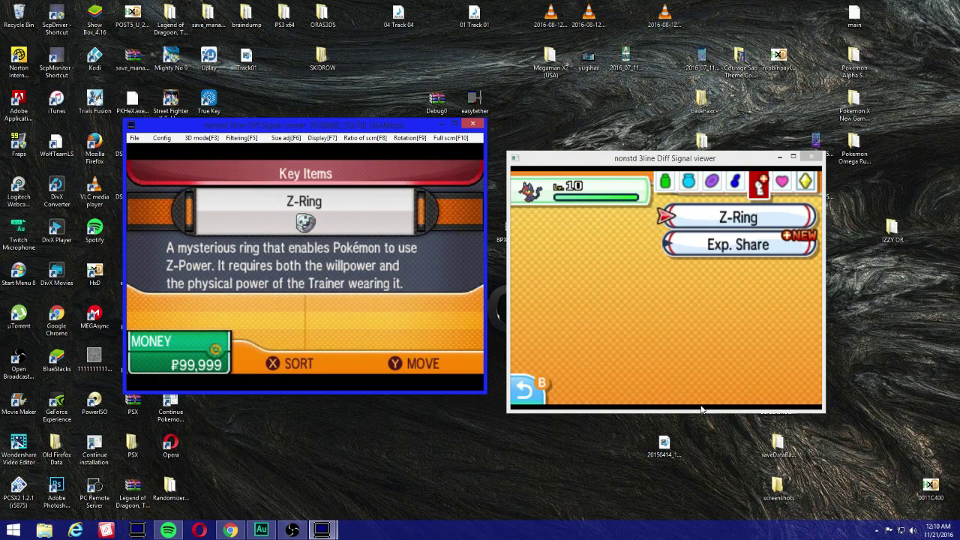
key(Right)
key(Right)
key(Down)
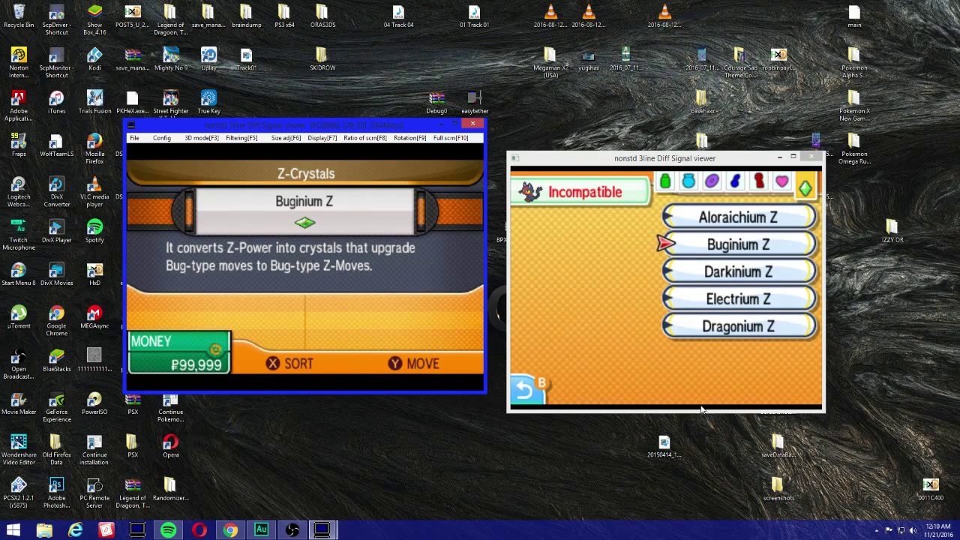
key(Down)
key(Down)
key(Down)
key(Down)
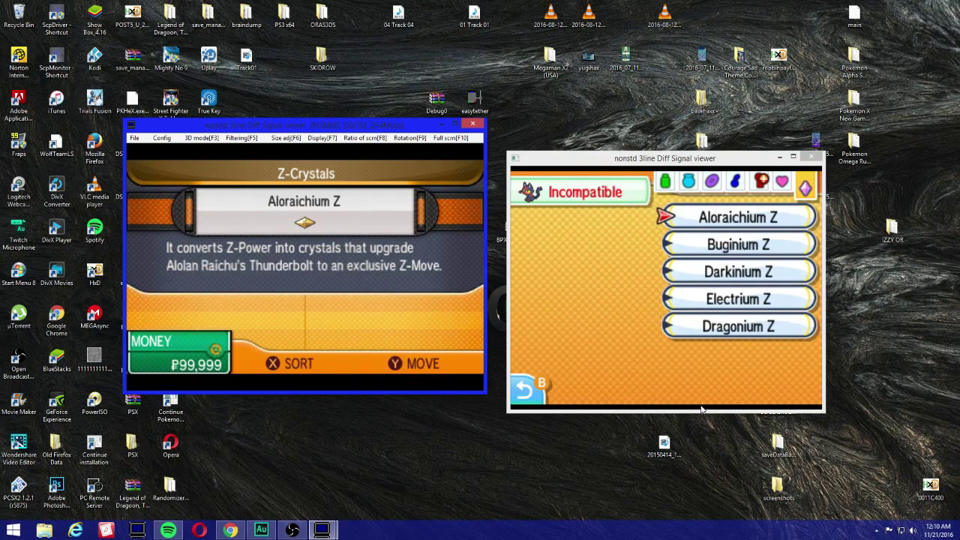
key(Down)
key(Down)
key(Up)
key(Up)
key(Up)
key(Up)
key(Down)
key(Up)
key(Up)
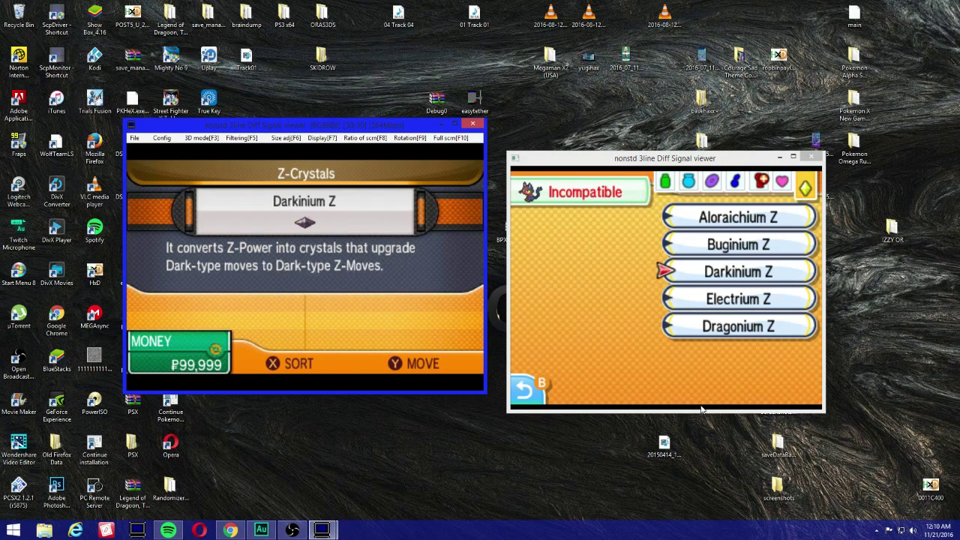
key(Up)
key(Up)
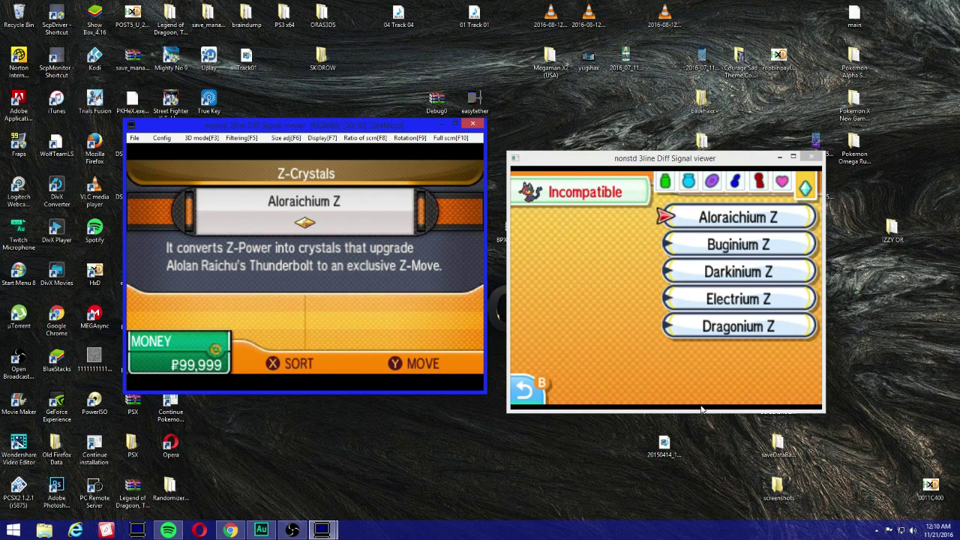
key(Up)
key(Up)
key(Down)
key(Down)
key(Down)
key(Down)
key(Down)
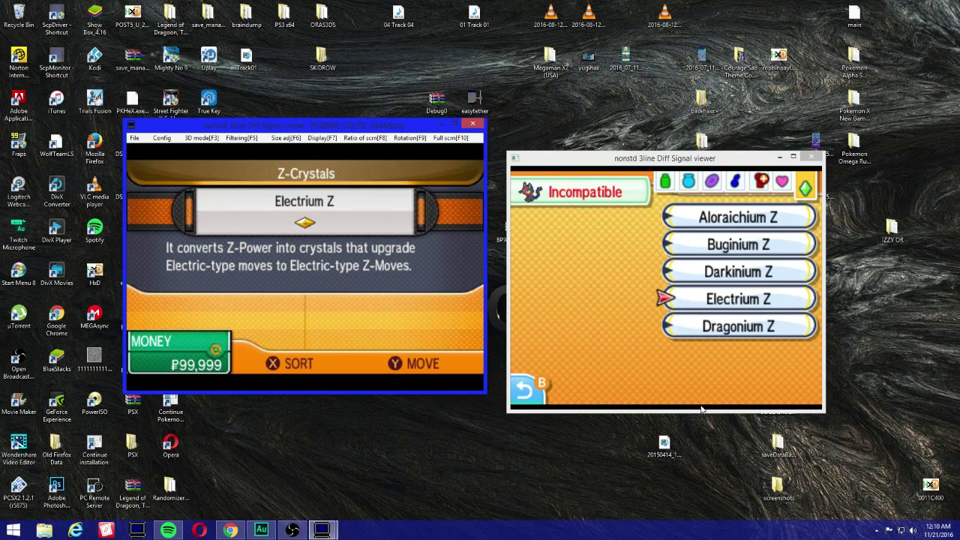
key(Down)
key(Down)
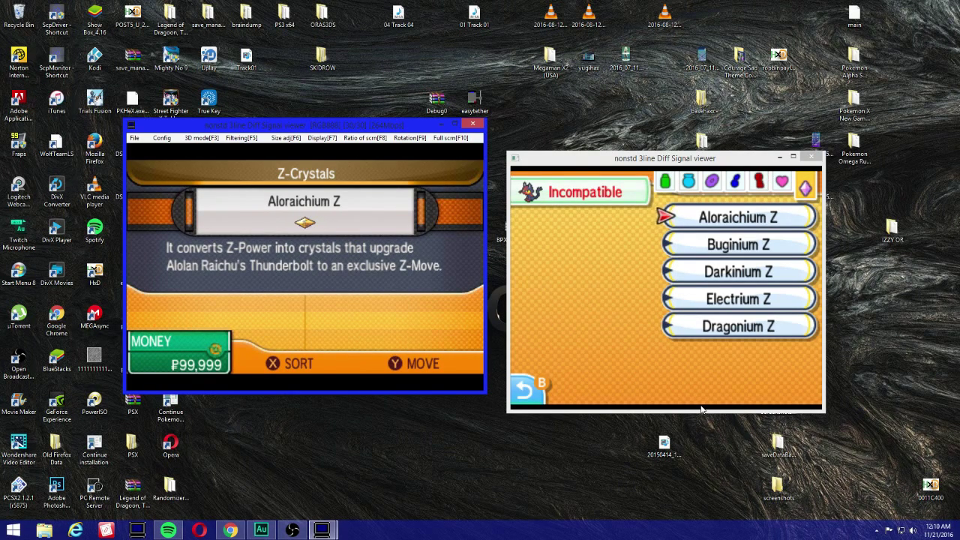
key(Down)
key(Down)
key(Down)
key(Down)
key(Up)
key(Up)
key(Up)
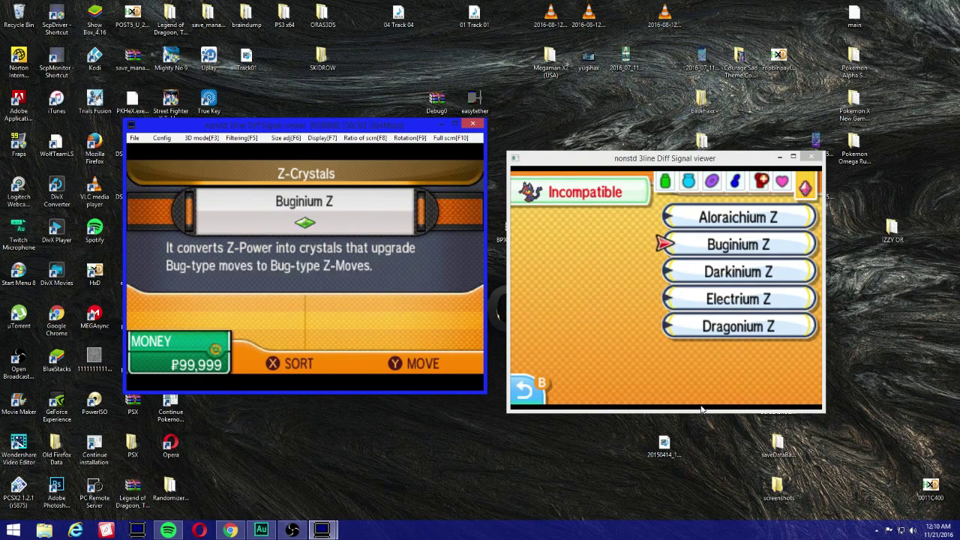
Look through the remaining bag pockets, going back to Medicine and on to Key Items.
key(Left)
key(Left)
key(Left)
key(Left)
key(Left)
key(Left)
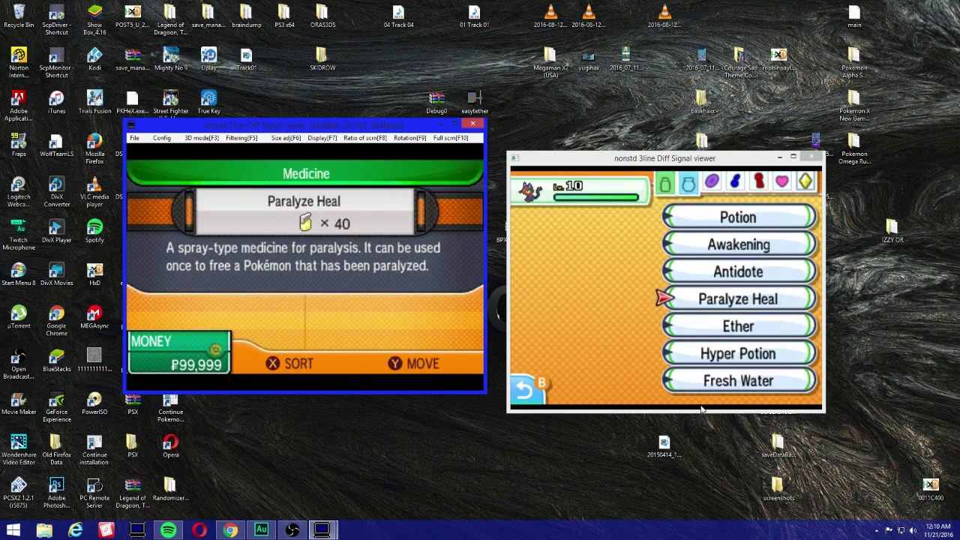
key(Right)
key(Right)
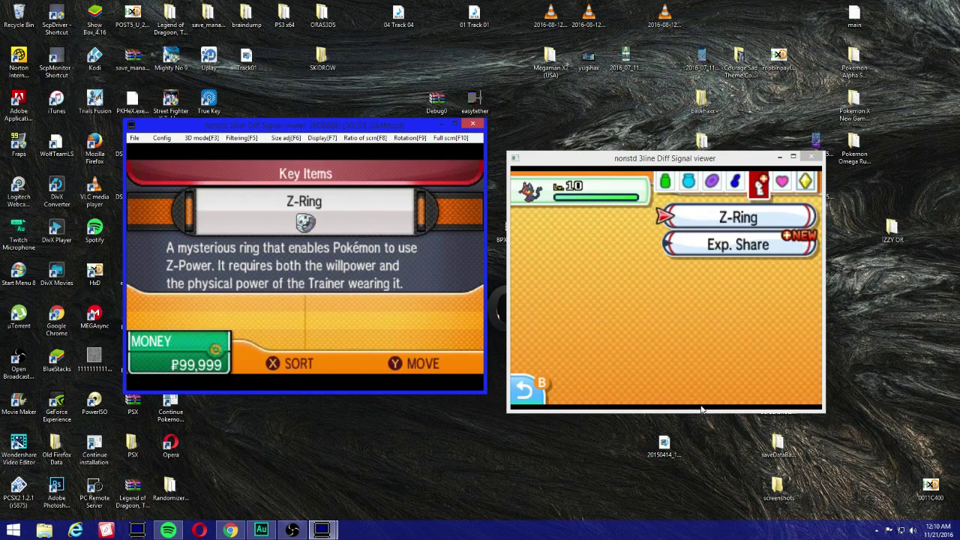